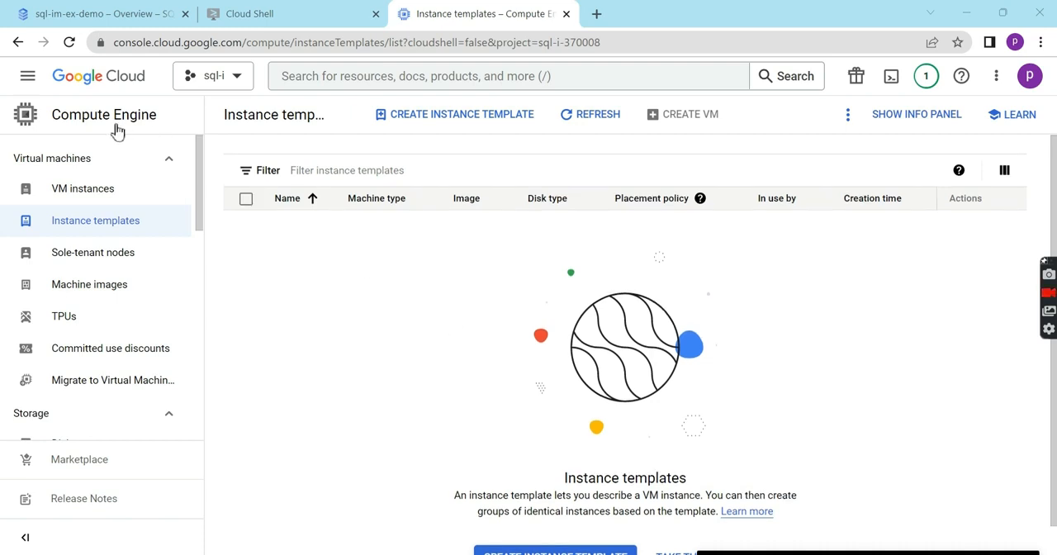
- Look through the form for creating a single VM instance, and return without creating one
left_click(112, 188)
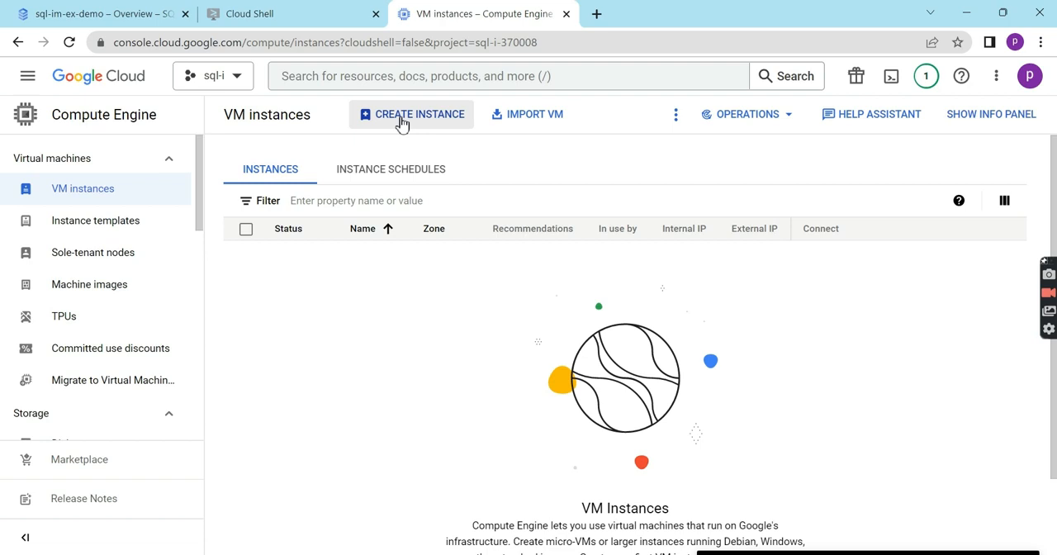
left_click(401, 120)
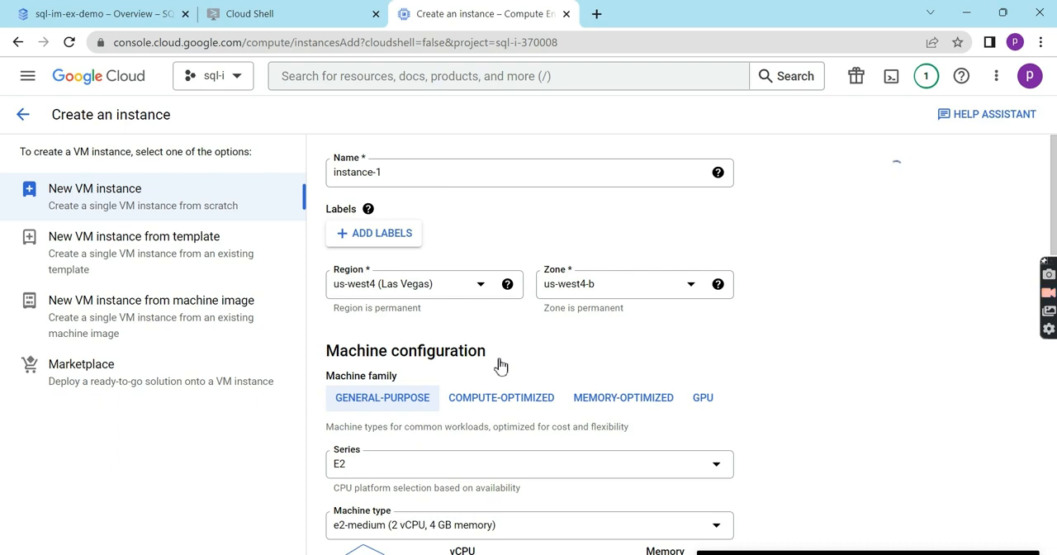
scroll(500, 365, "down", 6)
scroll(499, 365, "down", 10)
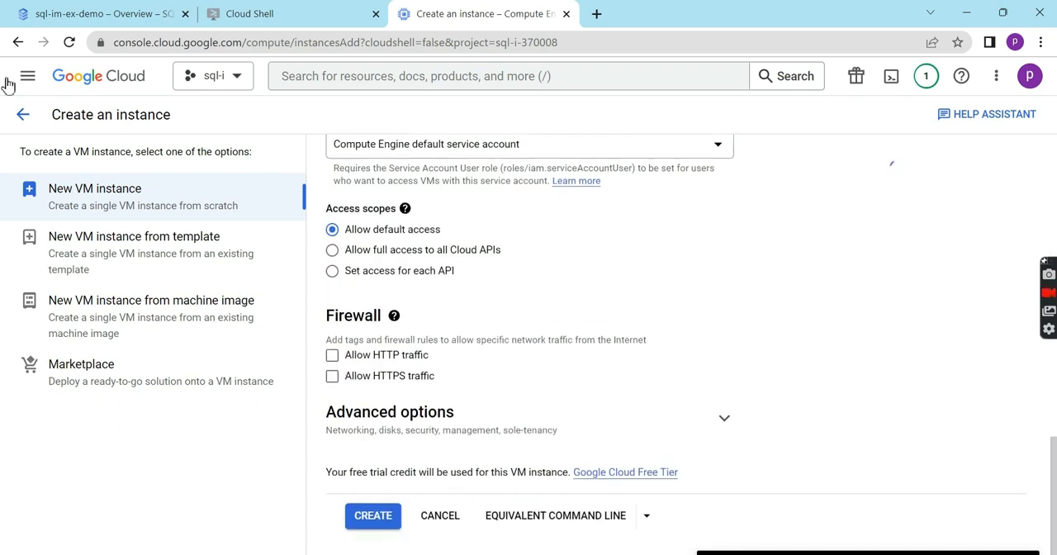
left_click(25, 122)
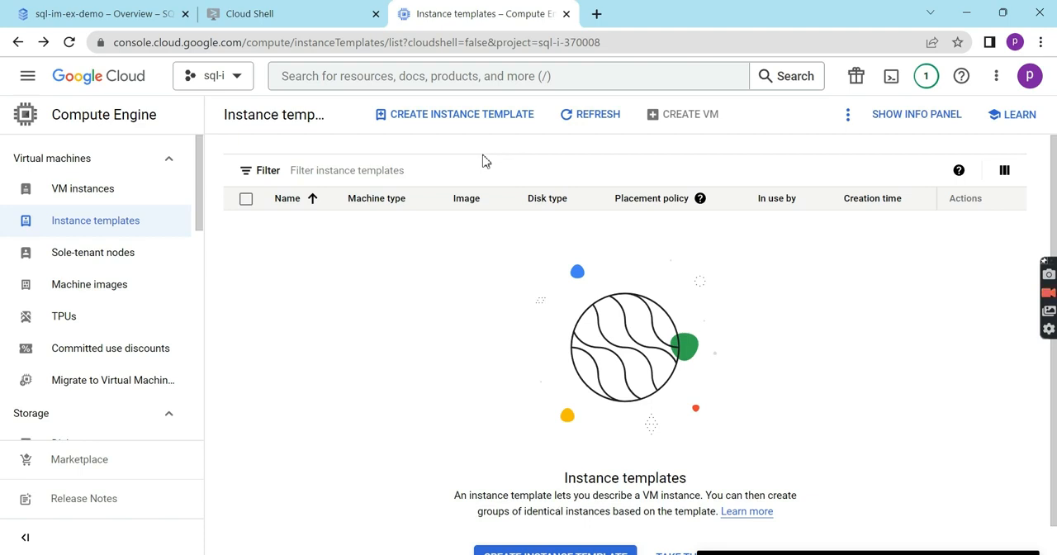
- Start a new instance template and name it webserver
left_click(438, 121)
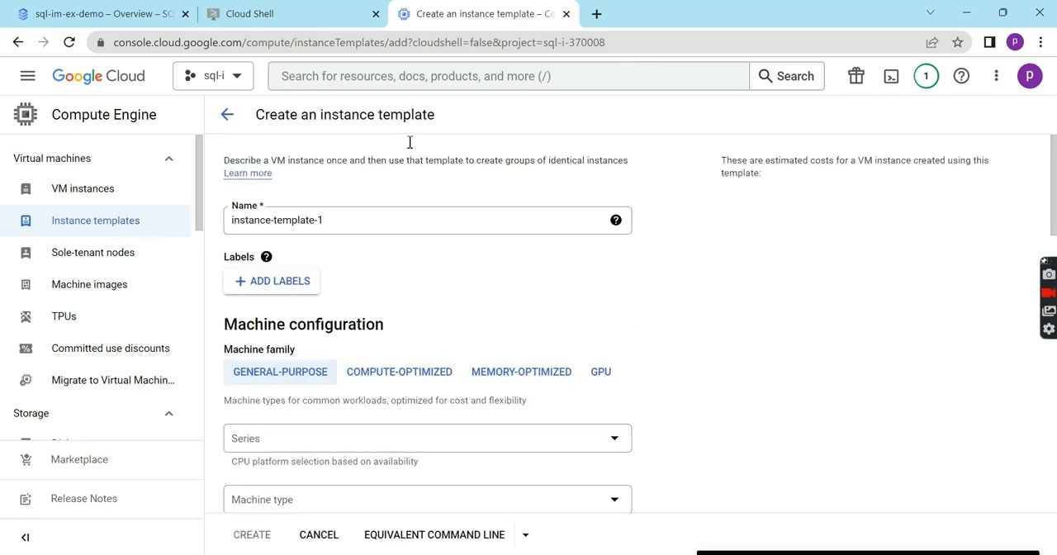
left_click(382, 223)
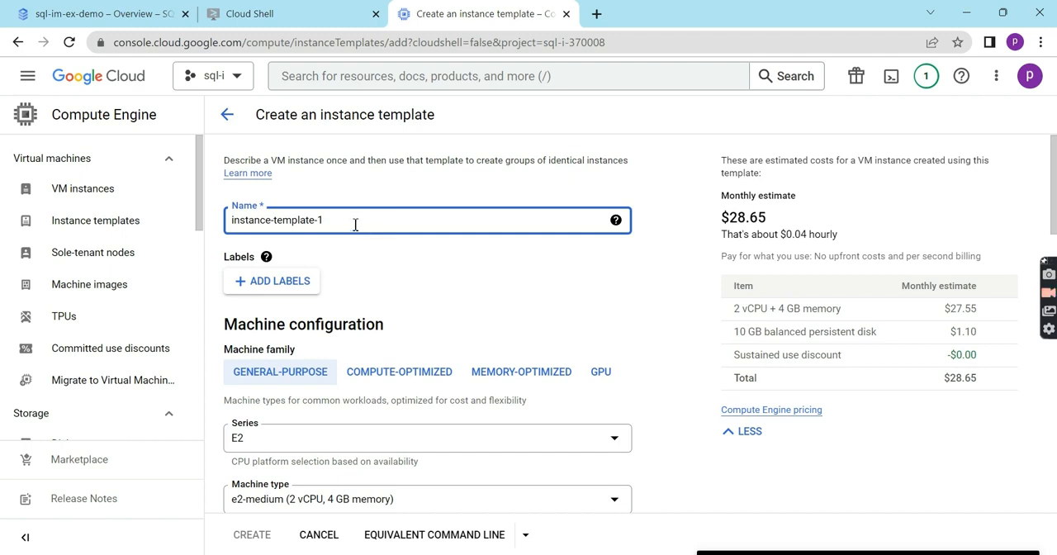
triple_click(231, 228)
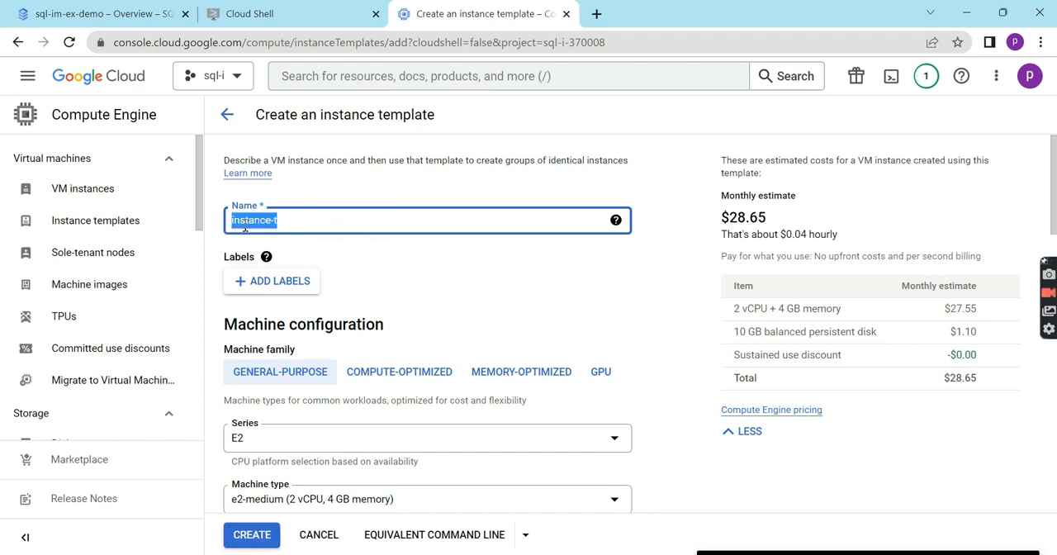
key("BackSpace")
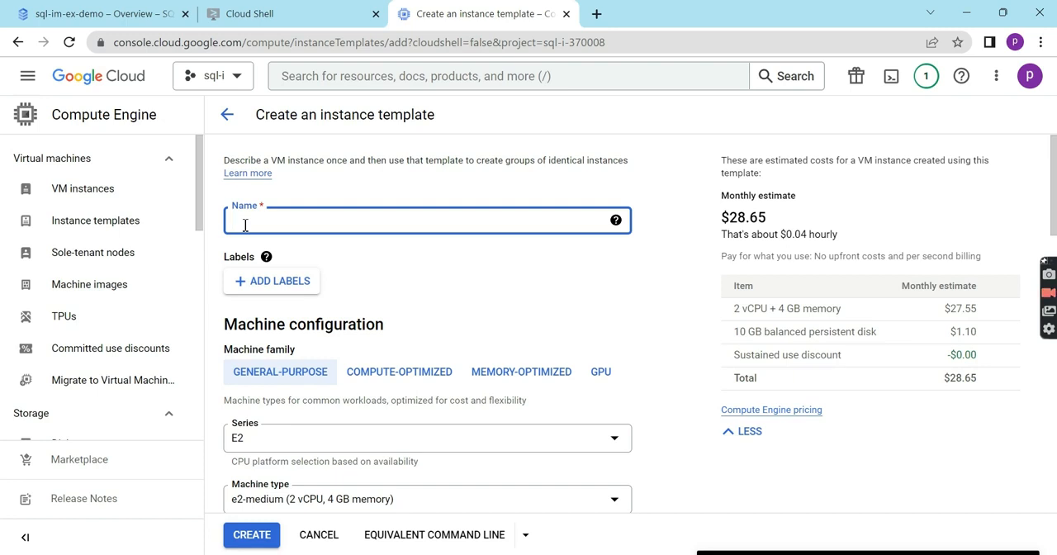
type("webs")
left_click(244, 224)
type("erverebs")
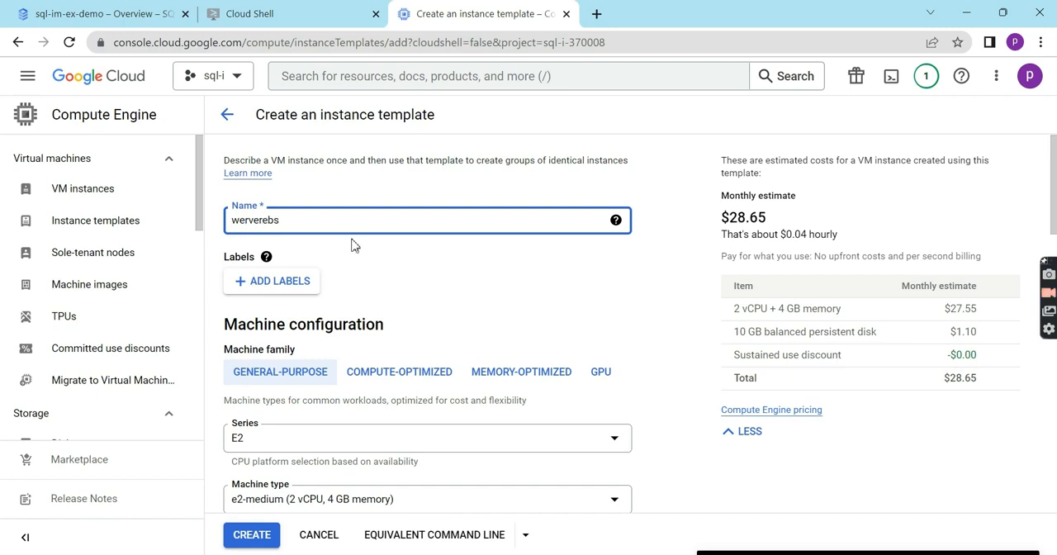
left_click(298, 223)
key("BackSpace")
key("BackSpace")
key("BackSpace")
key("BackSpace")
key("BackSpace")
key("BackSpace")
type("b")
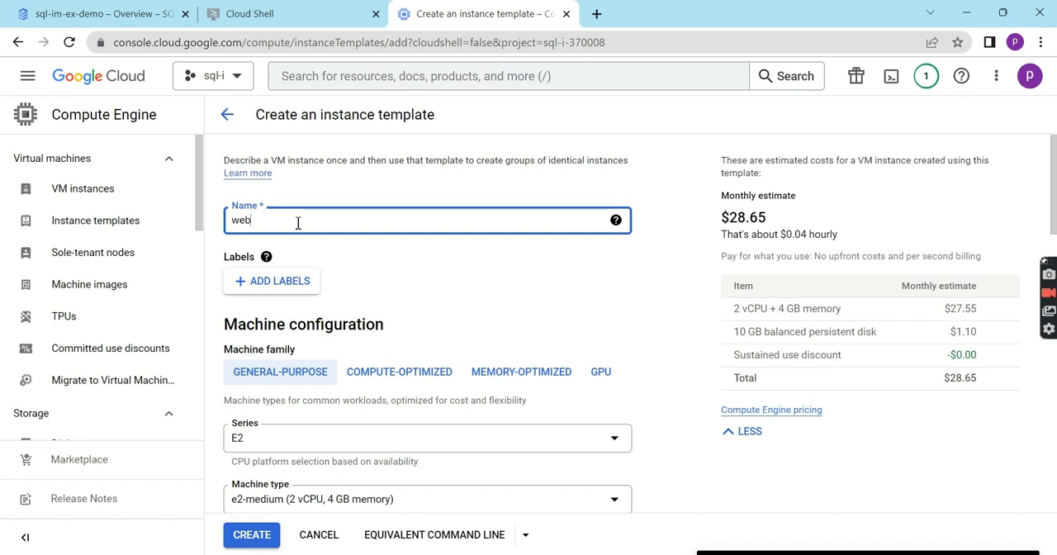
type("server")
- Add a label with key prod and value webserver to the instance template and save it
scroll(345, 345, "down", 2)
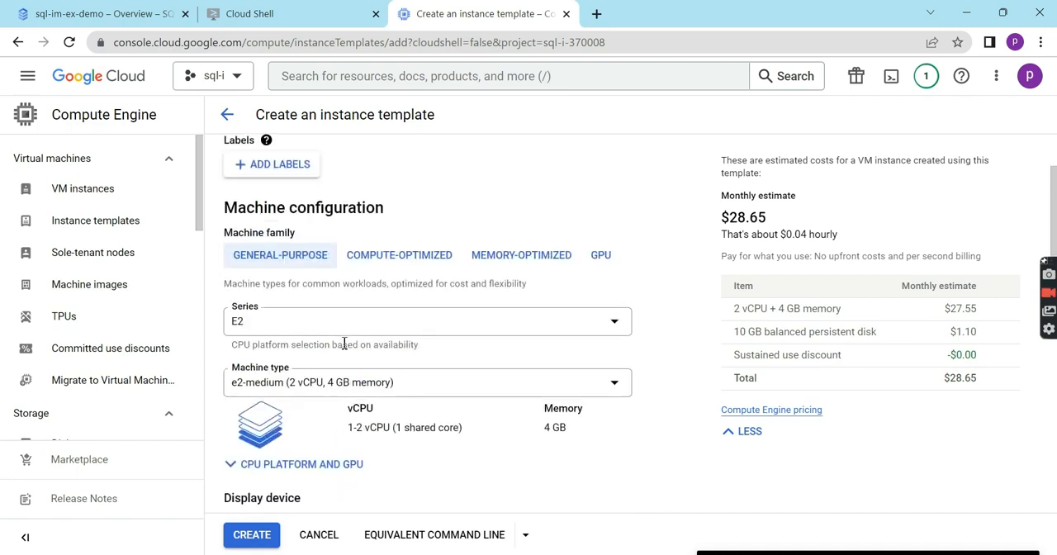
left_click(244, 170)
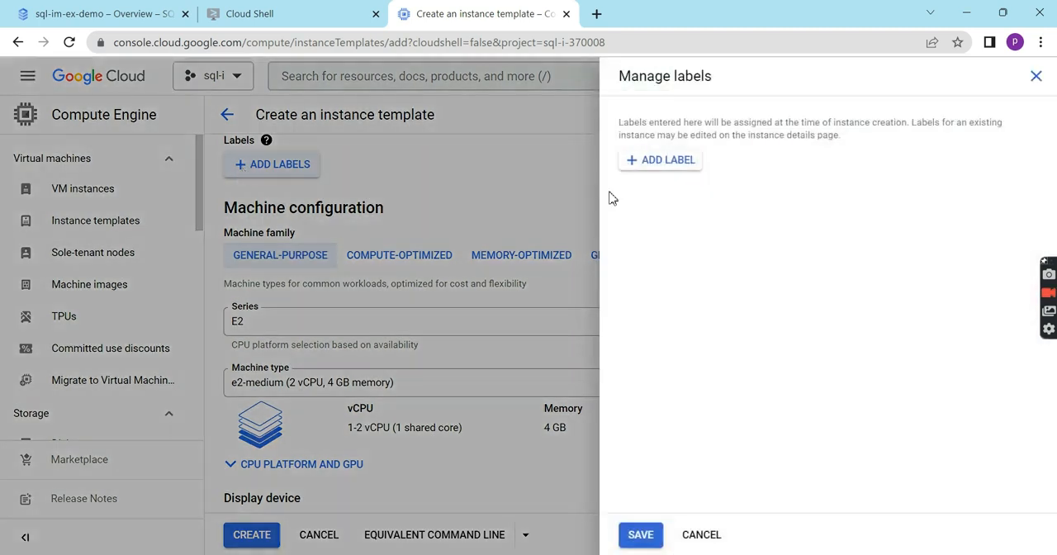
left_click(683, 165)
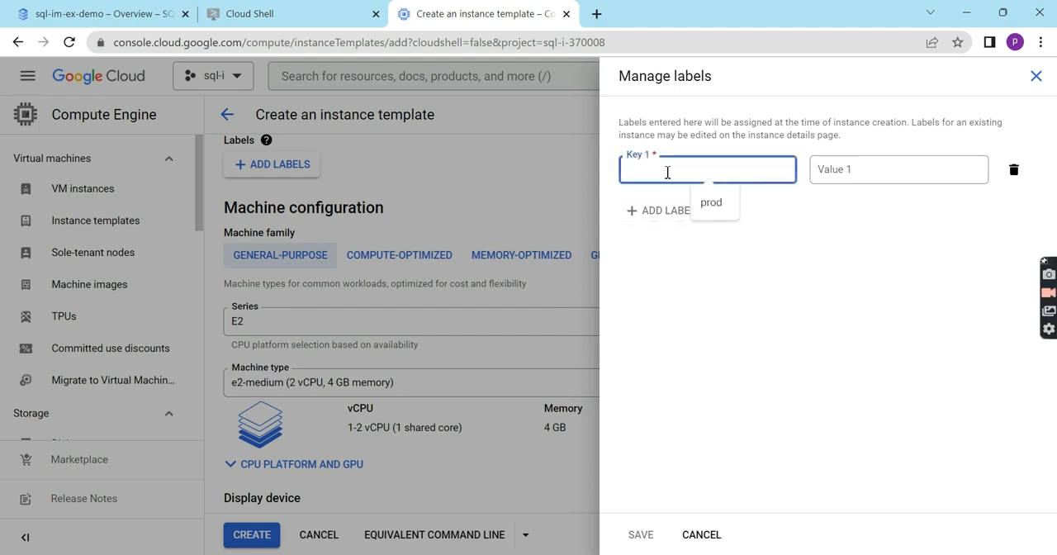
type("prod")
key("Tab")
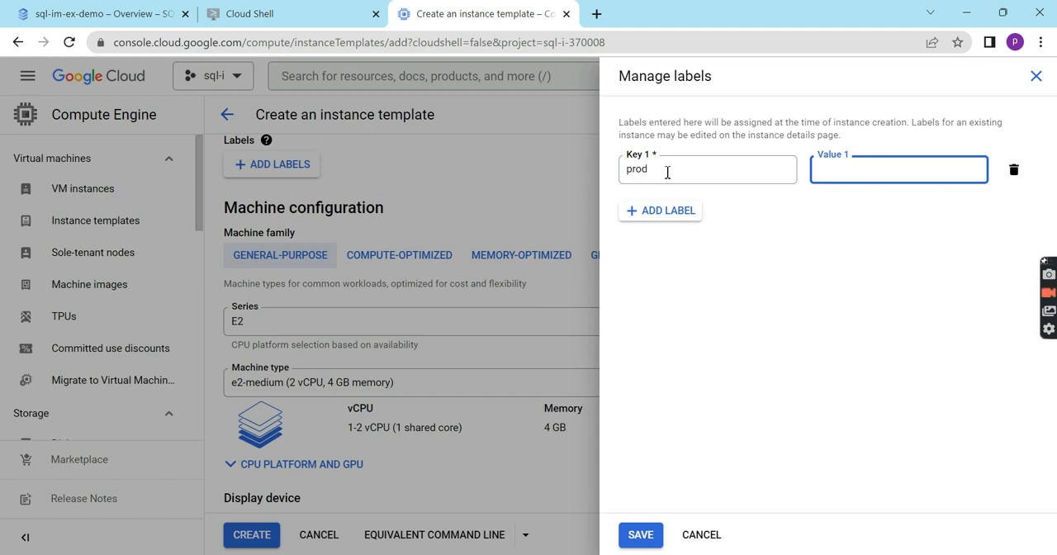
type("webserver")
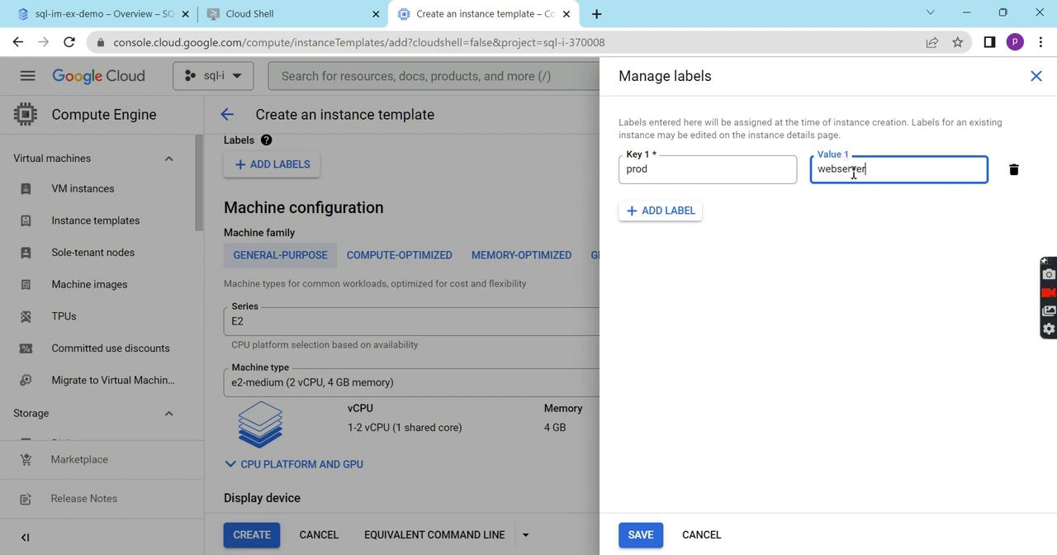
left_click(643, 537)
- Set the template's machine type to e2-micro in the general-purpose machine configuration
scroll(310, 374, "down", 1)
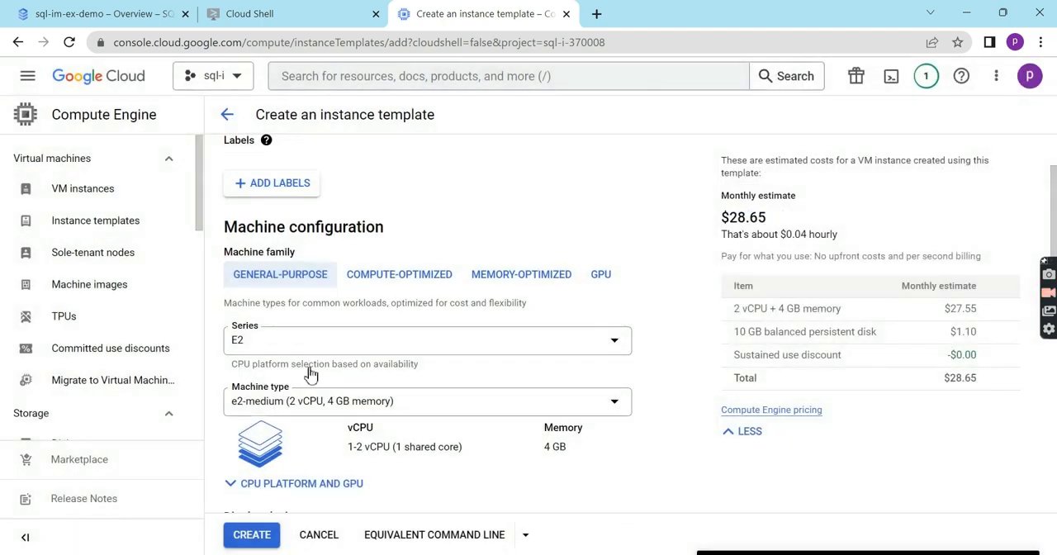
scroll(309, 374, "down", 1)
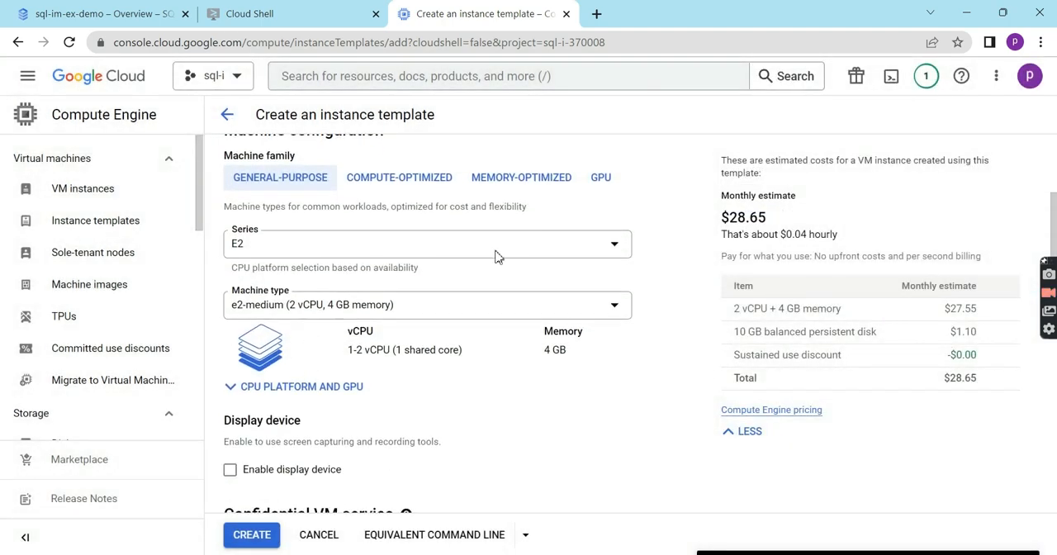
left_click(515, 307)
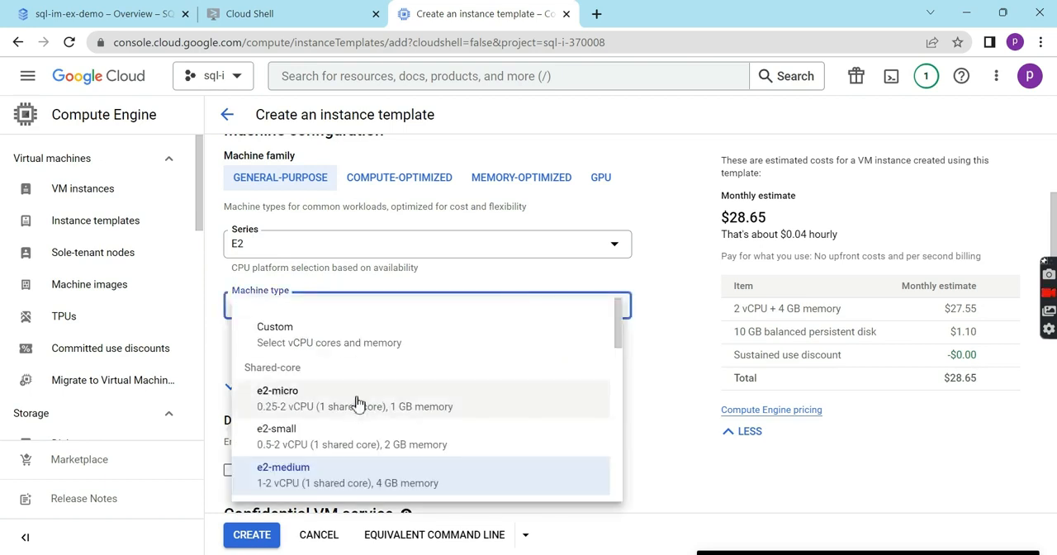
left_click(351, 410)
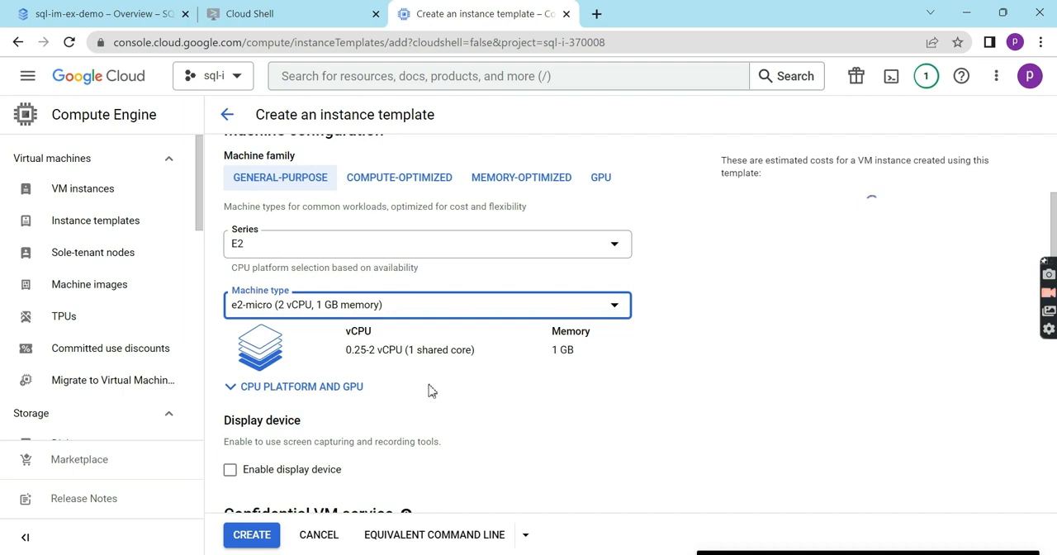
- Examine the template's monthly cost estimate and its display device, Confidential VM and container settings
scroll(431, 389, "down", 1)
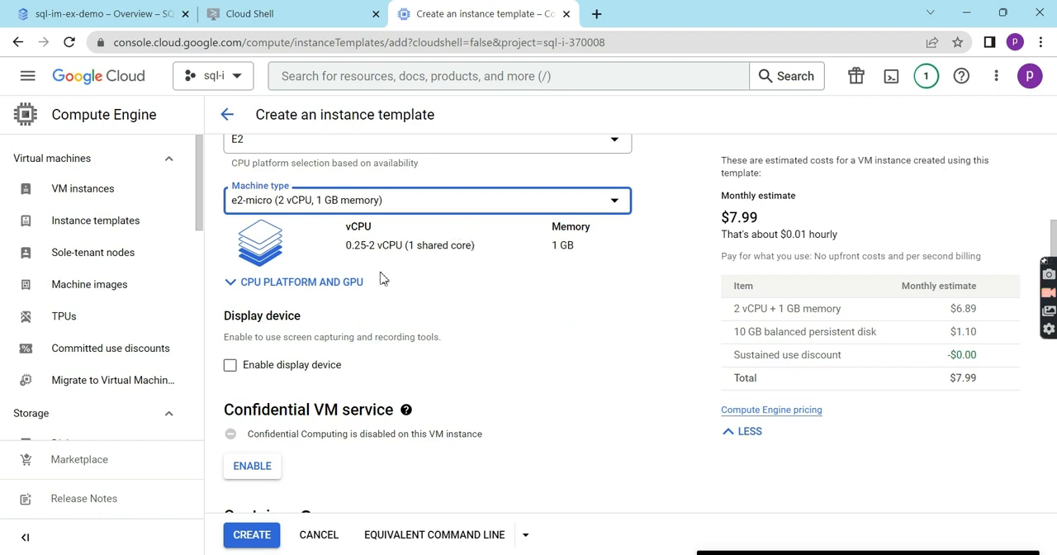
scroll(542, 365, "down", 1)
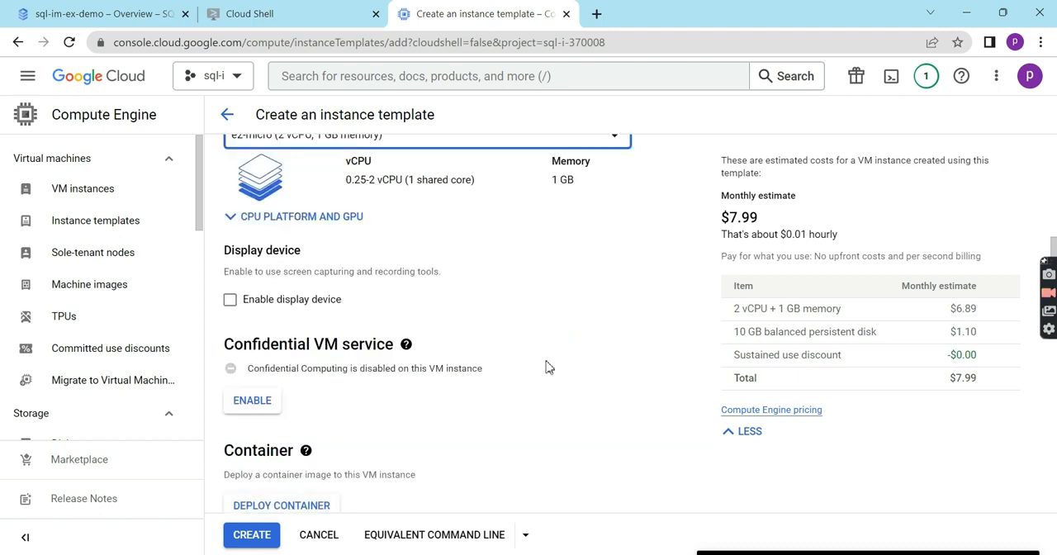
scroll(545, 368, "up", 1)
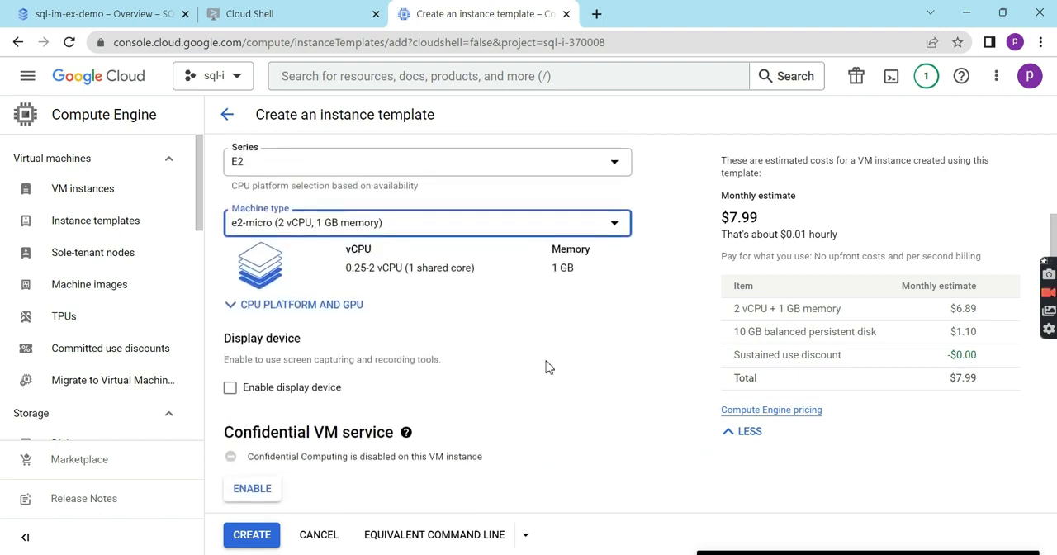
left_click_drag(721, 220, 830, 221)
left_click(830, 221)
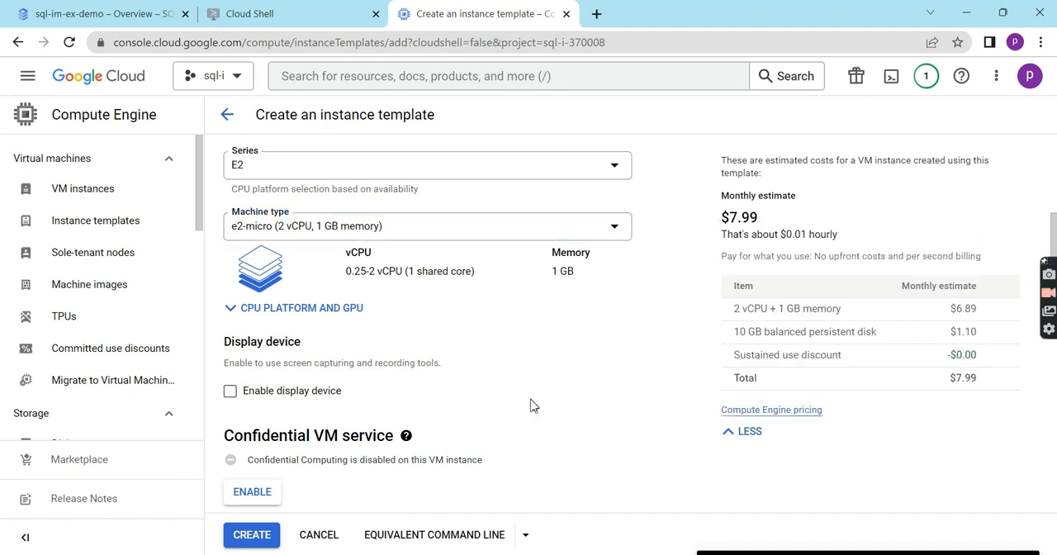
scroll(512, 416, "down", 1)
scroll(511, 415, "down", 2)
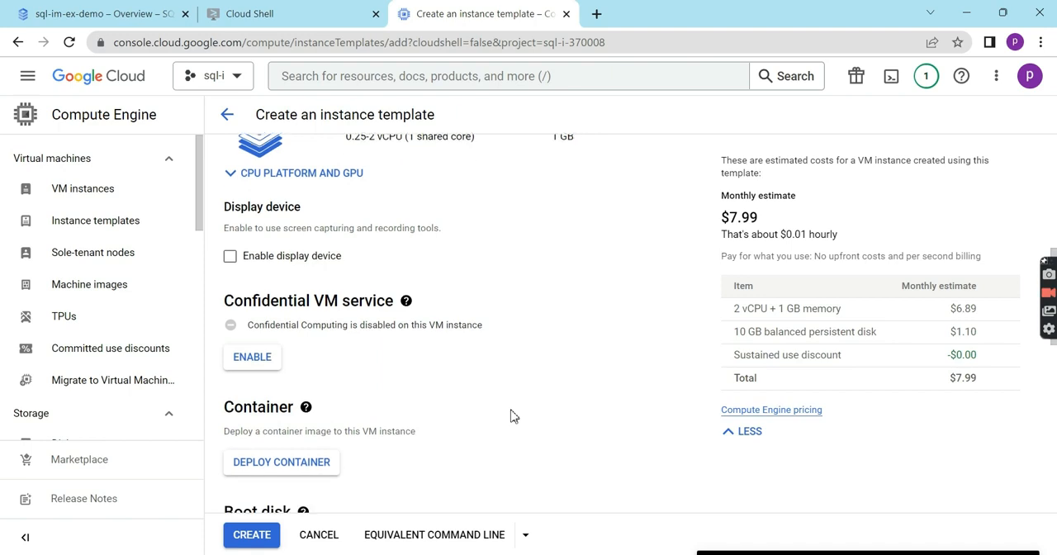
scroll(512, 415, "down", 2)
scroll(511, 415, "up", 5)
scroll(467, 382, "down", 2)
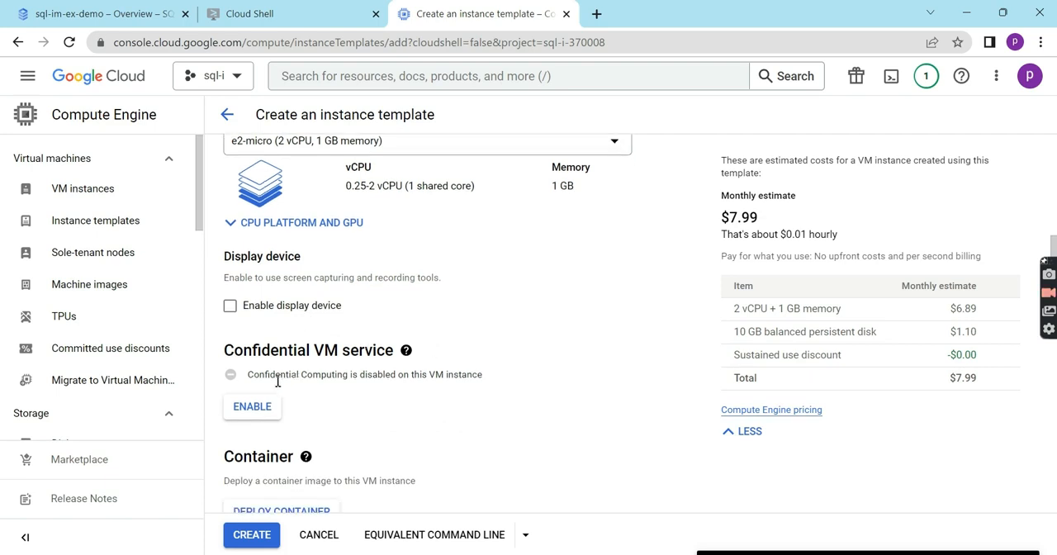
scroll(371, 397, "down", 2)
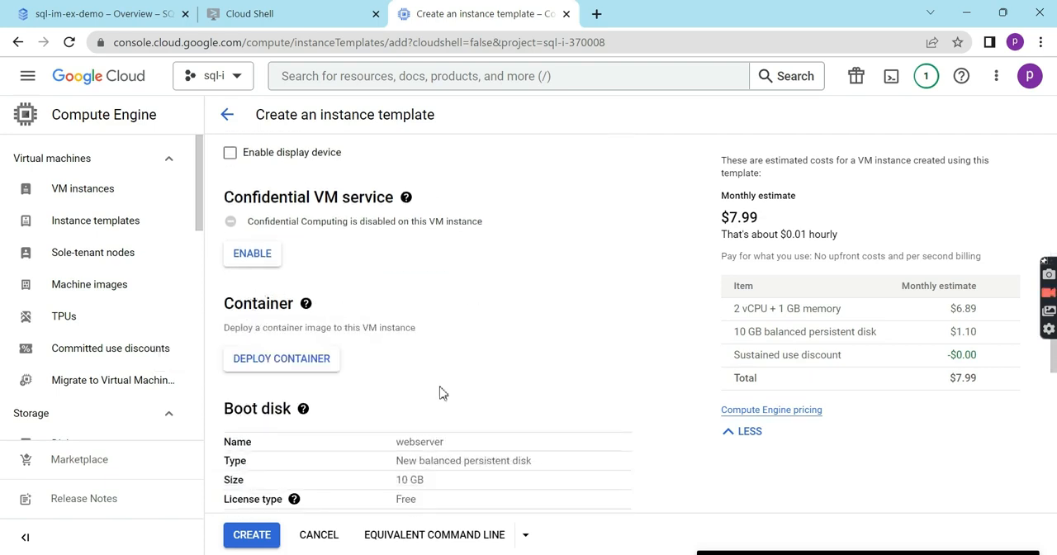
- Review the public operating system images available for the template's boot disk and choose Debian
scroll(440, 393, "down", 2)
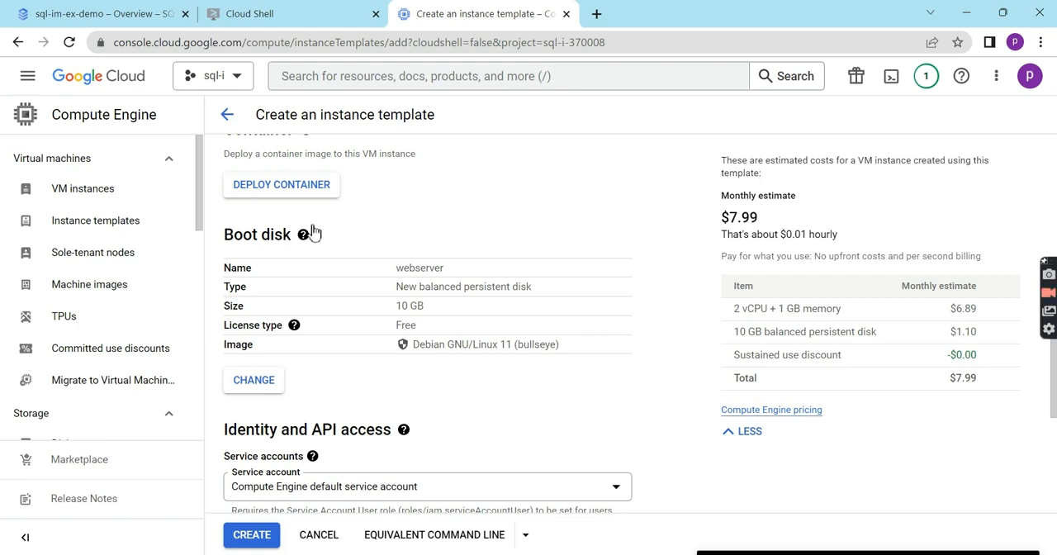
scroll(329, 339, "down", 1)
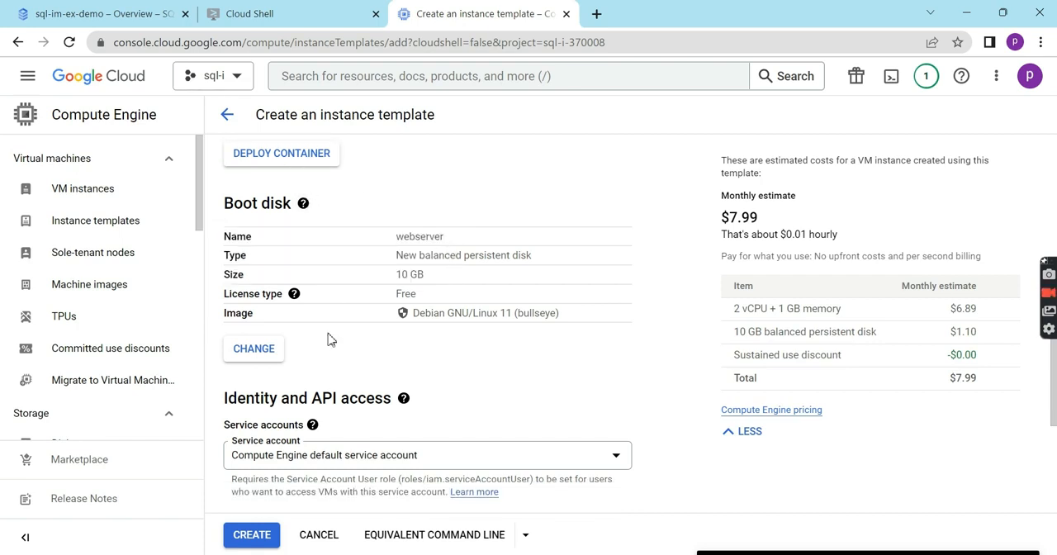
left_click(274, 334)
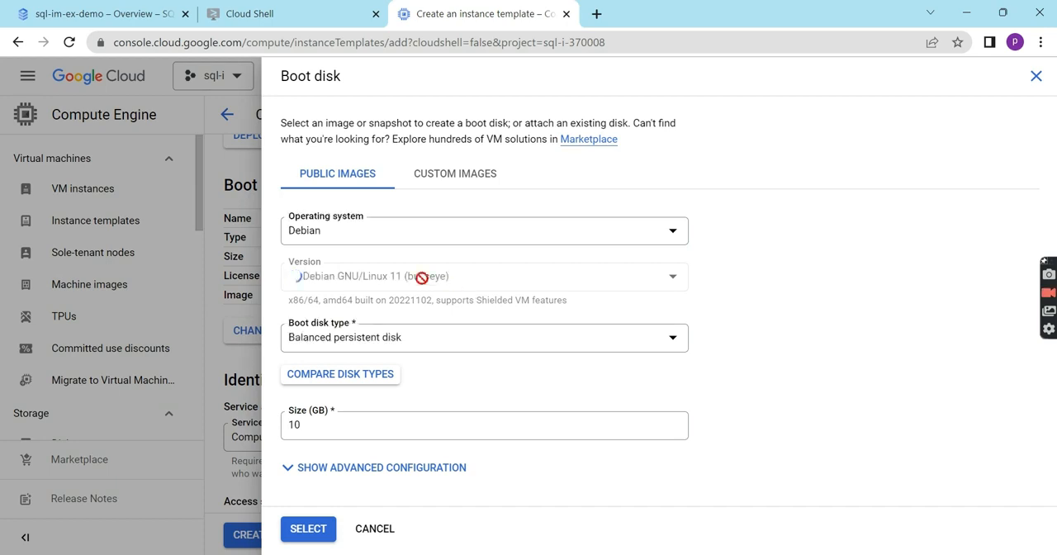
left_click(413, 240)
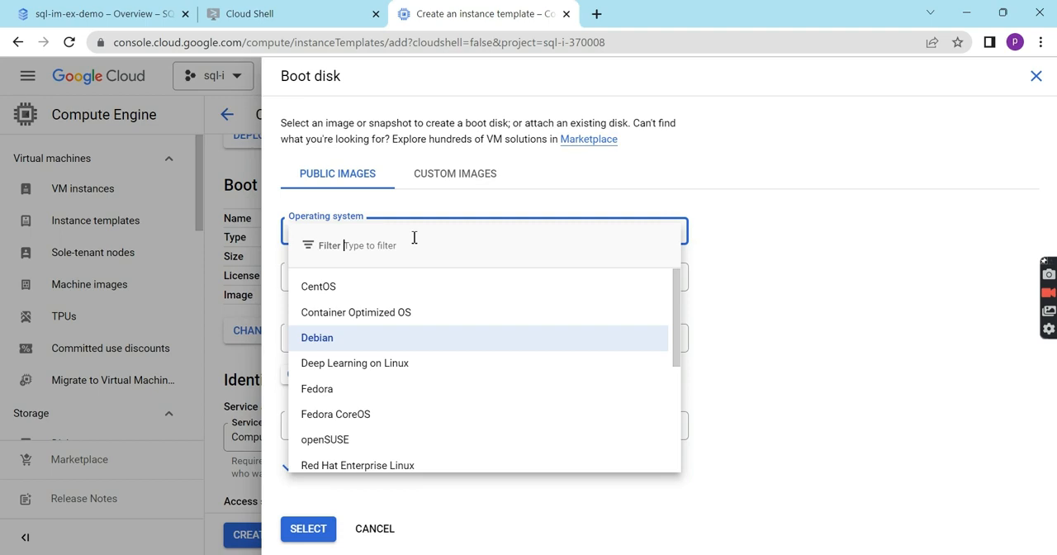
scroll(437, 420, "down", 1)
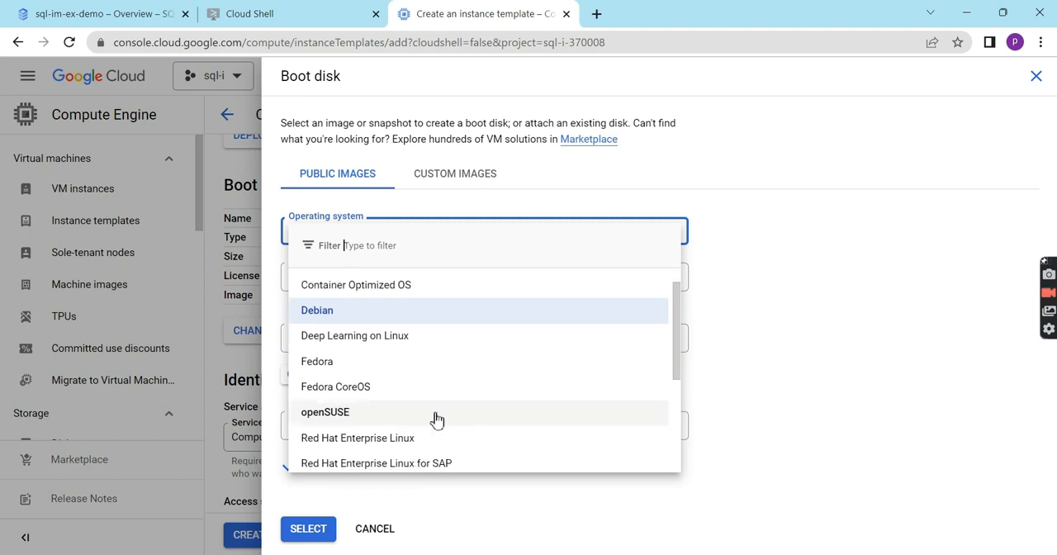
scroll(437, 419, "down", 3)
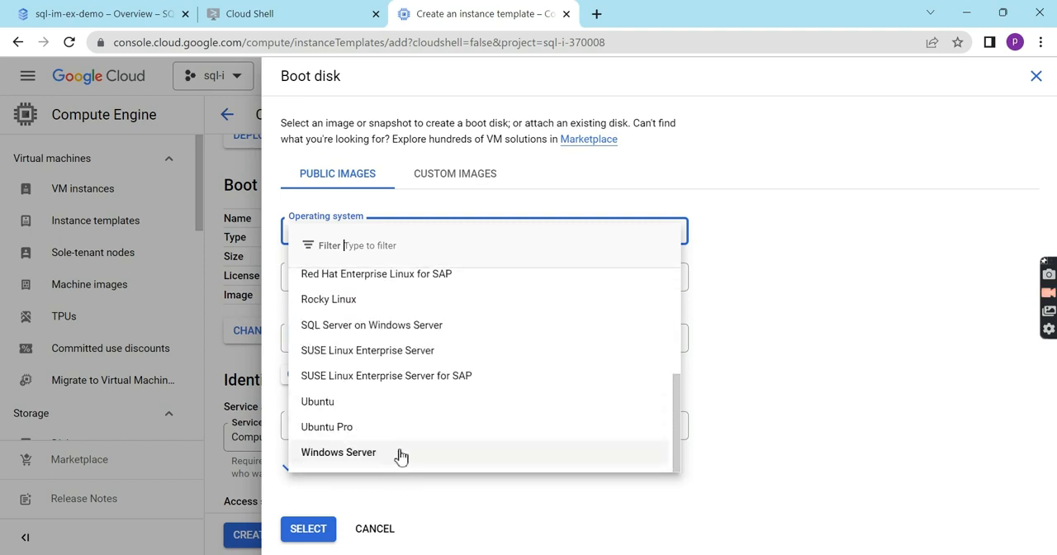
scroll(388, 307, "up", 1)
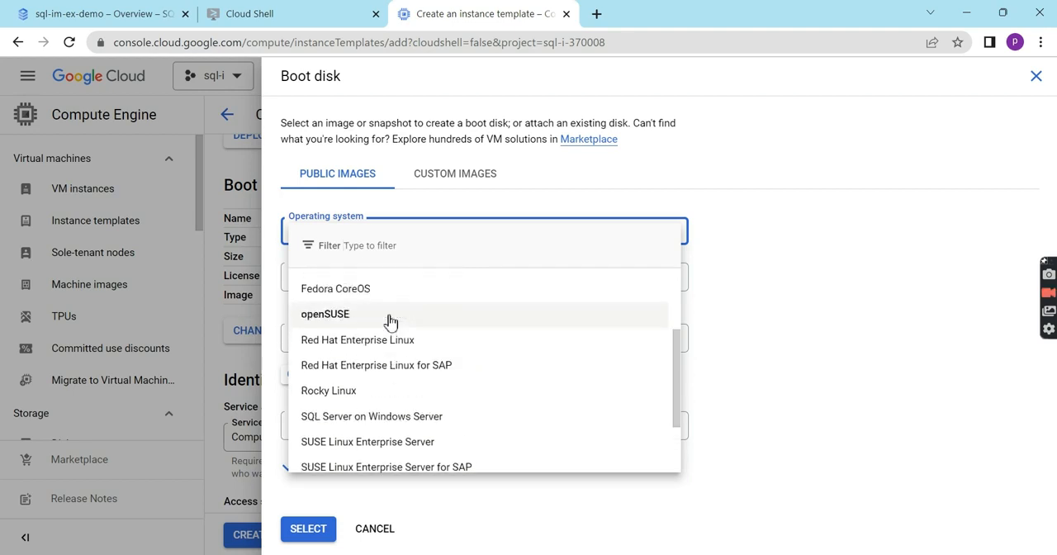
scroll(390, 321, "up", 2)
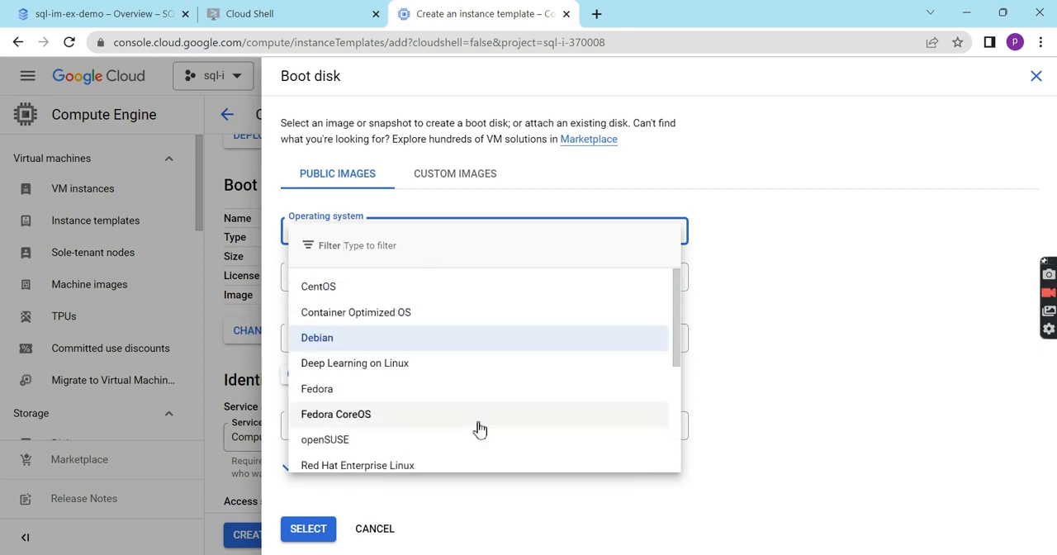
scroll(479, 428, "down", 3)
scroll(479, 429, "up", 2)
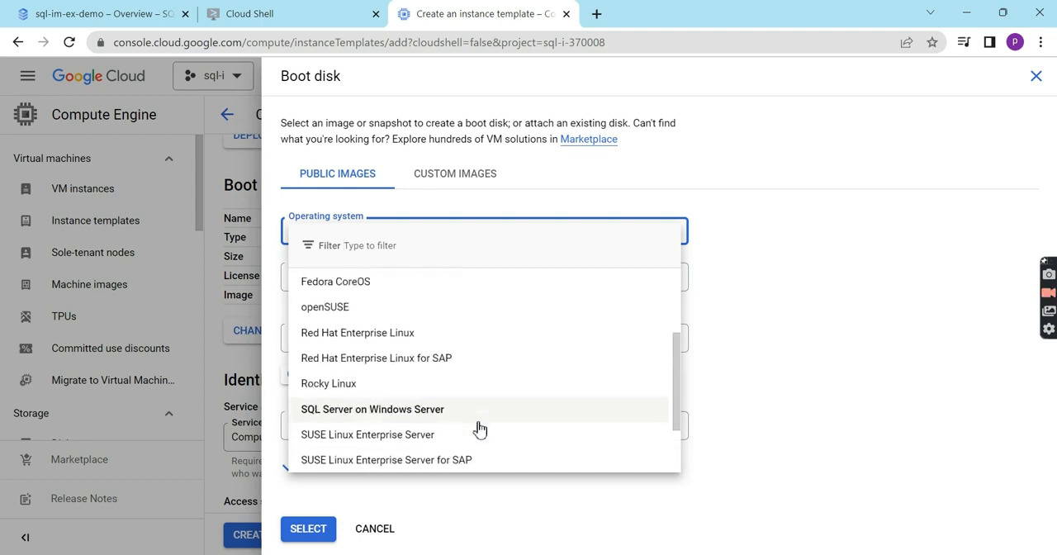
scroll(479, 429, "up", 1)
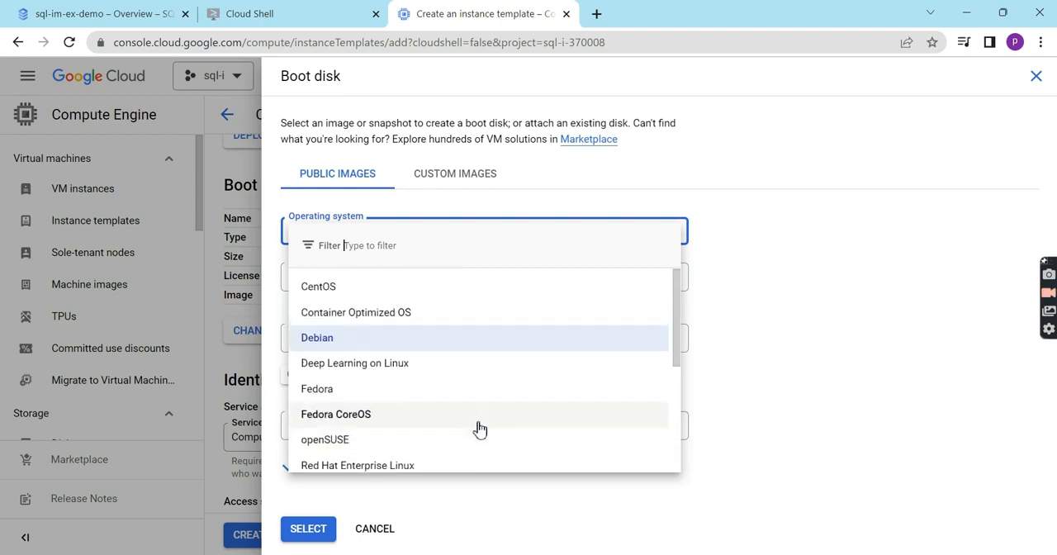
scroll(417, 406, "down", 2)
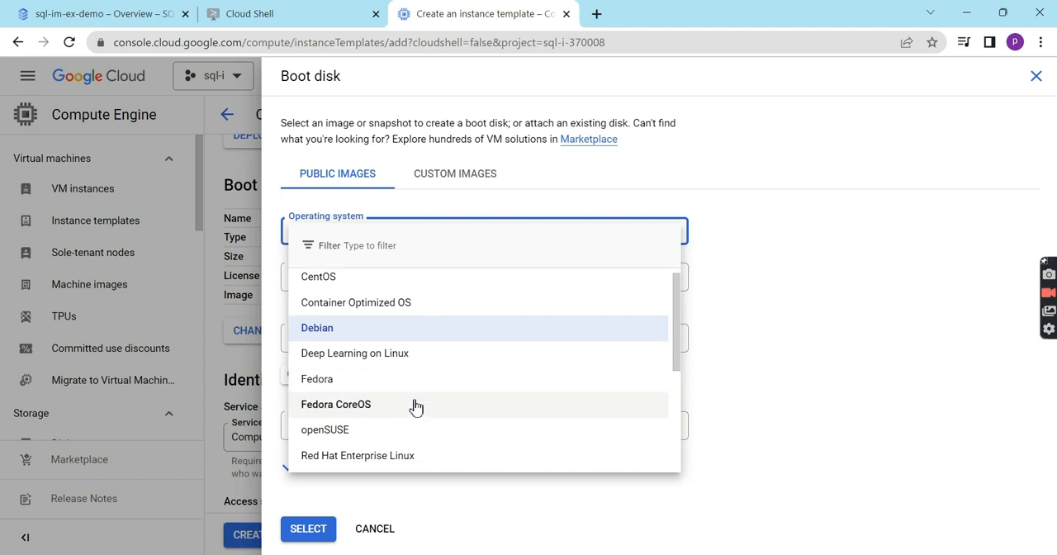
scroll(416, 407, "down", 1)
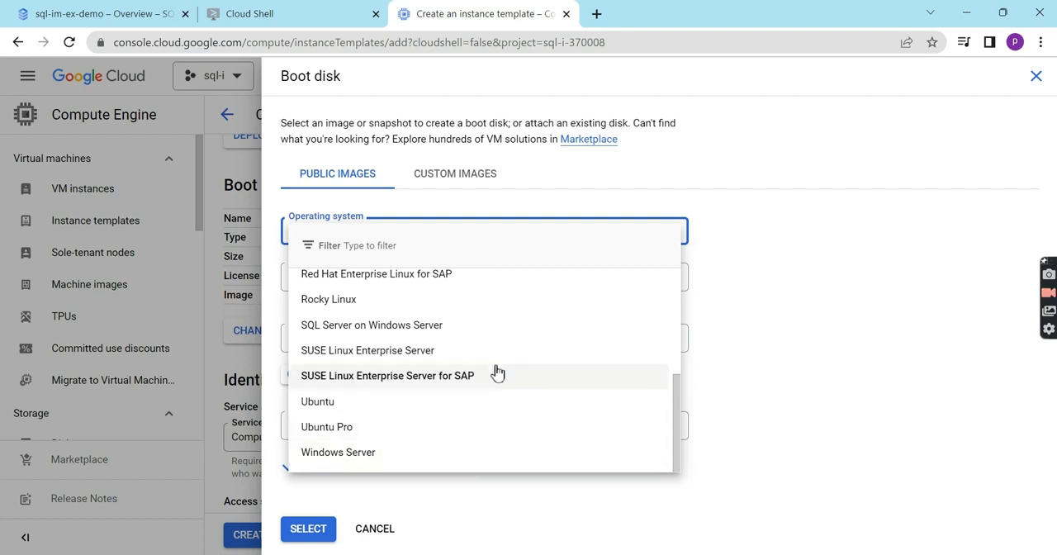
scroll(453, 343, "up", 3)
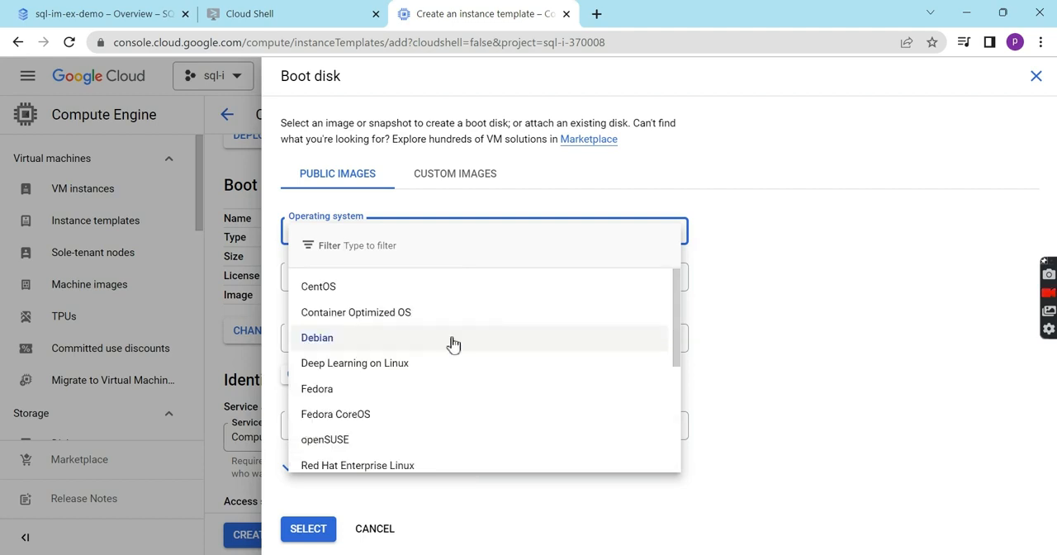
left_click(453, 340)
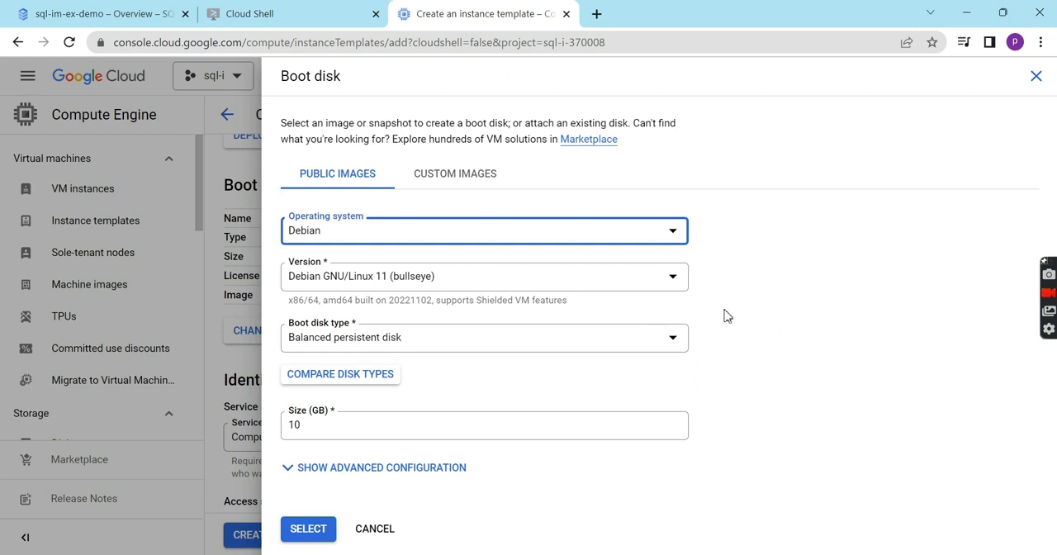
- Set the boot disk type to SSD persistent disk, apply it and check the disk's monthly cost
left_click(435, 346)
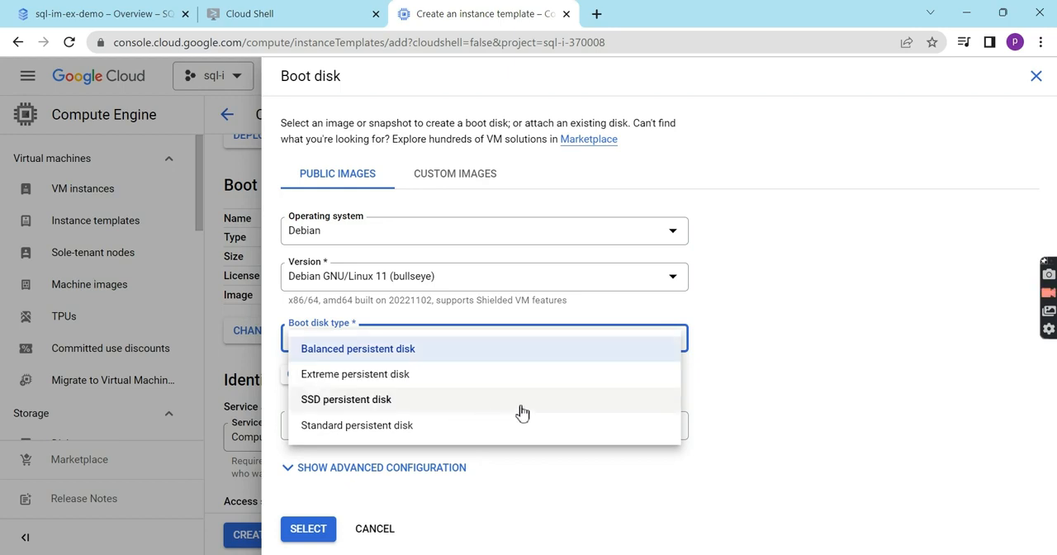
left_click(381, 403)
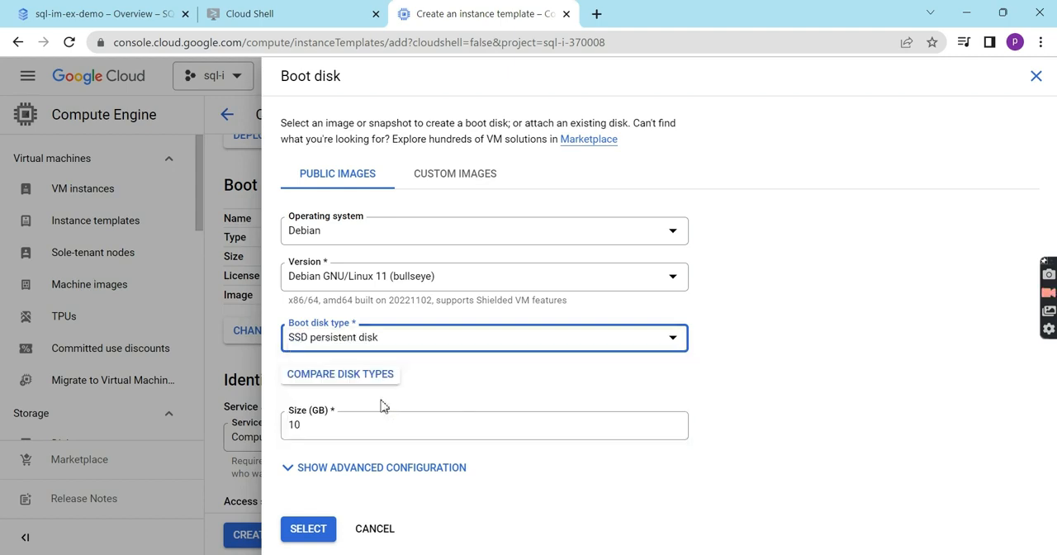
left_click(318, 529)
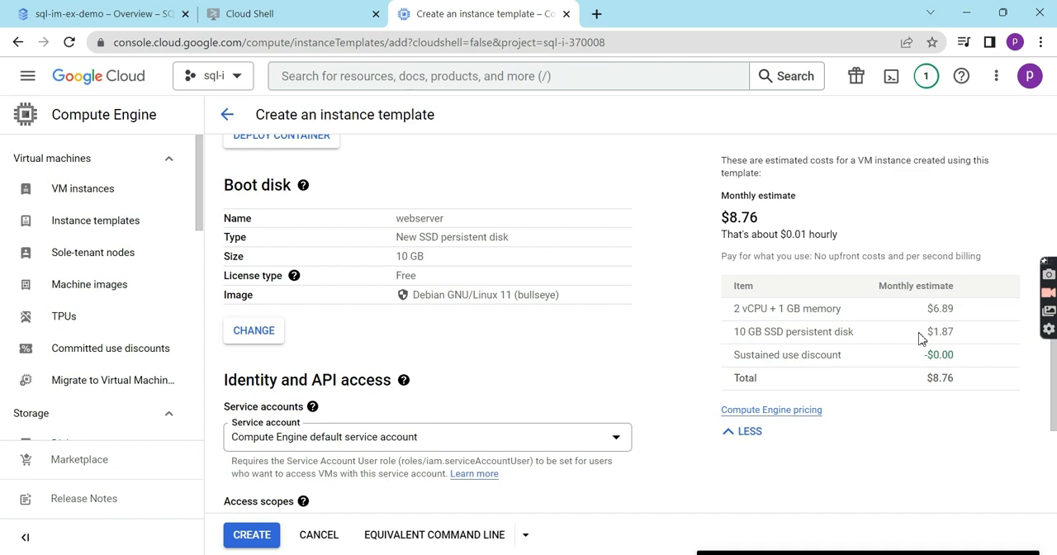
double_click(963, 337)
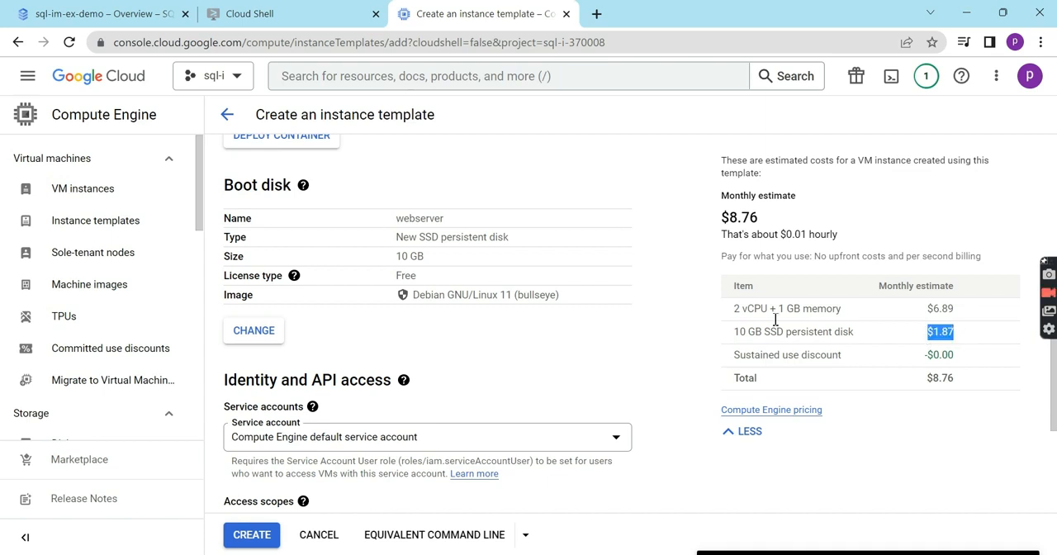
- Set the boot disk type to Balanced persistent disk, apply it and compare the disk's monthly cost
left_click(275, 332)
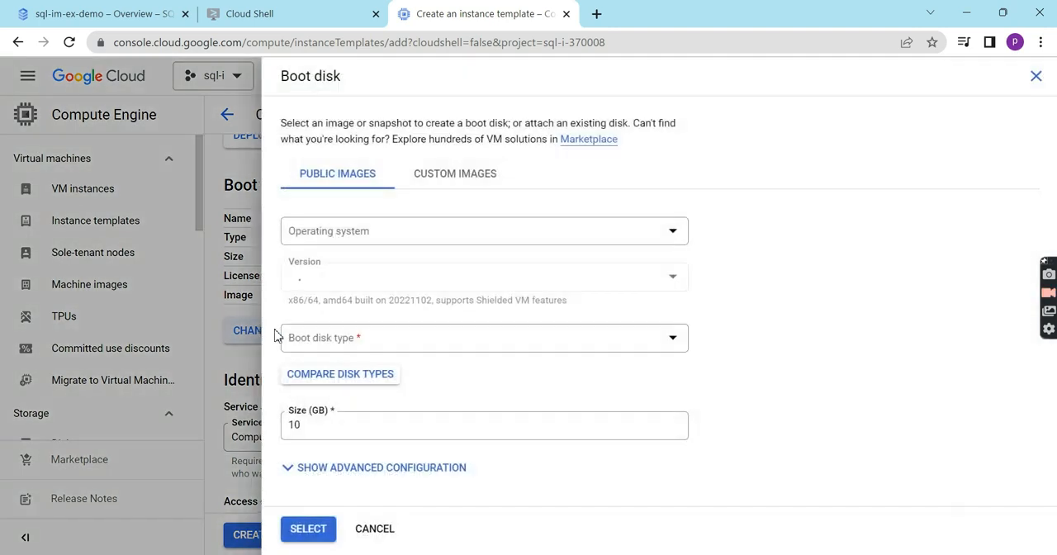
left_click(482, 345)
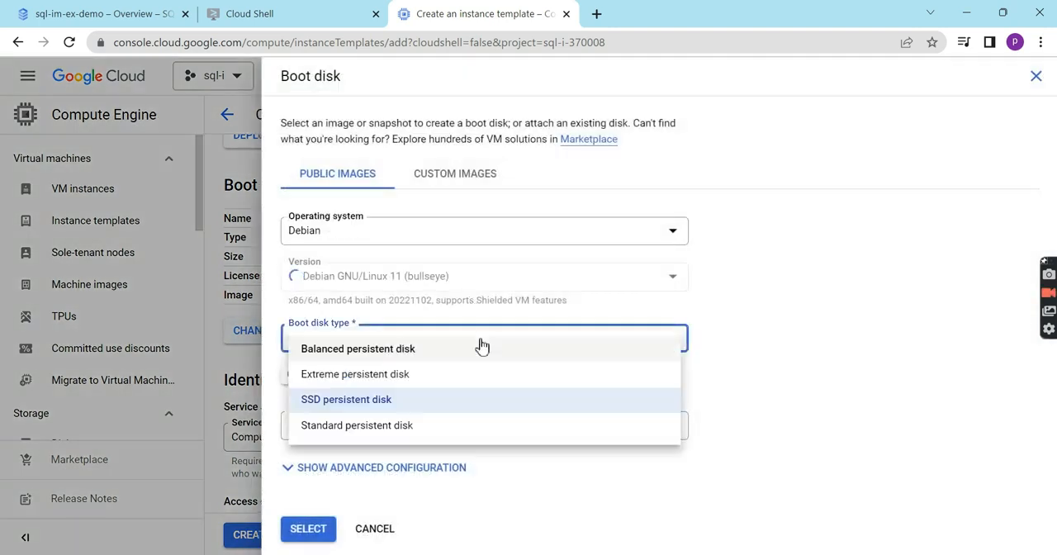
left_click(399, 355)
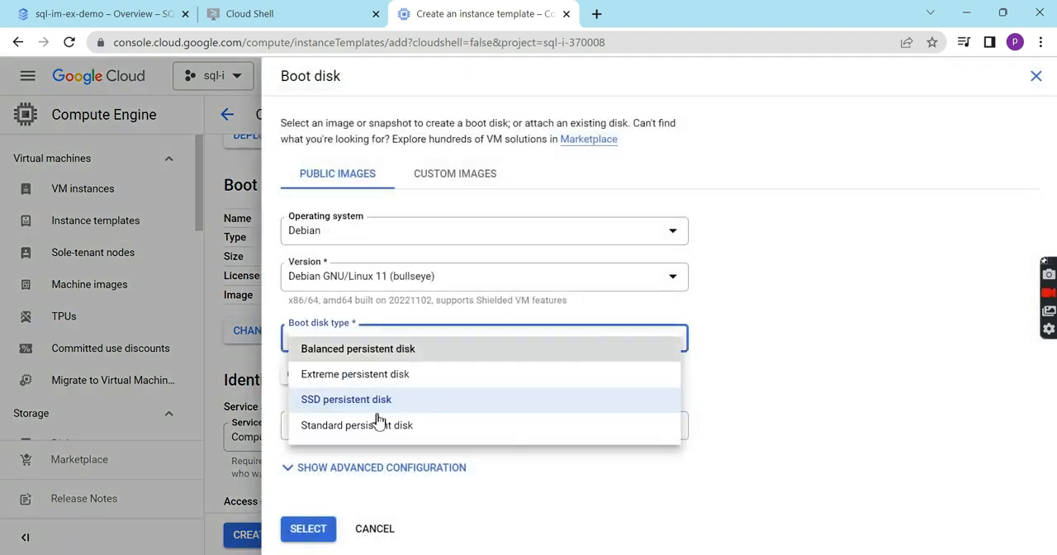
left_click(307, 529)
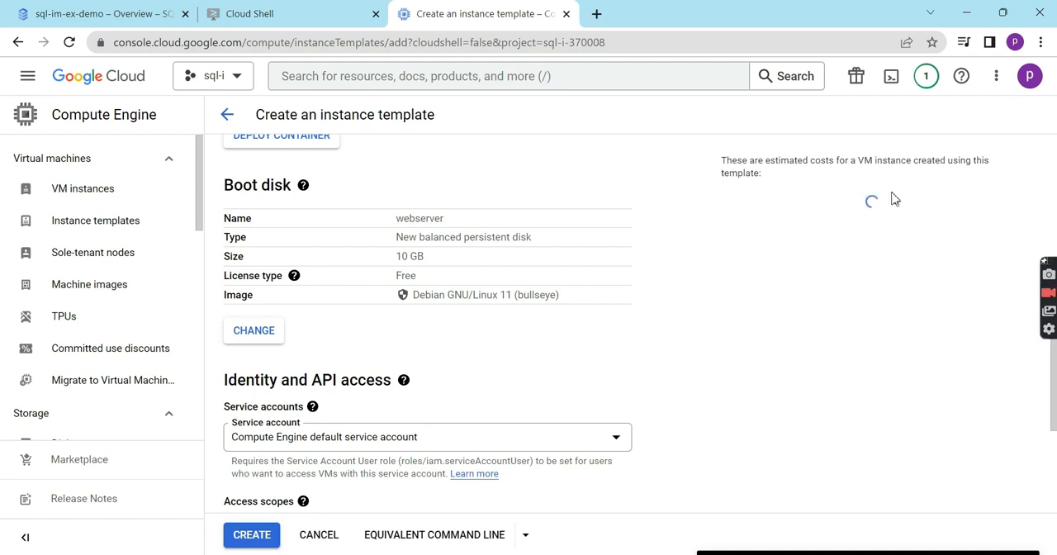
triple_click(967, 335)
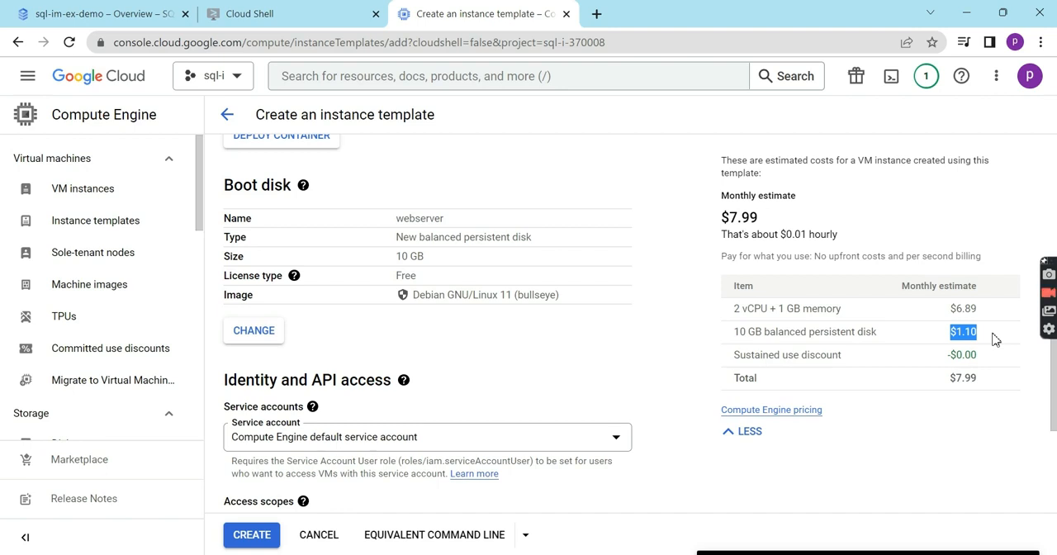
left_click(675, 328)
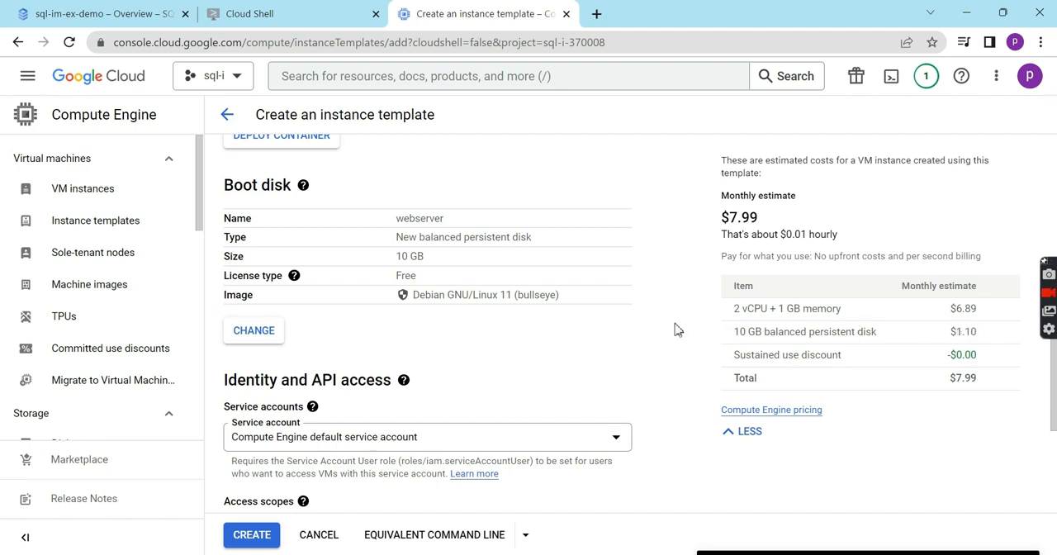
- Examine the service account choices and access scopes for the template's identity and API access
scroll(675, 328, "down", 2)
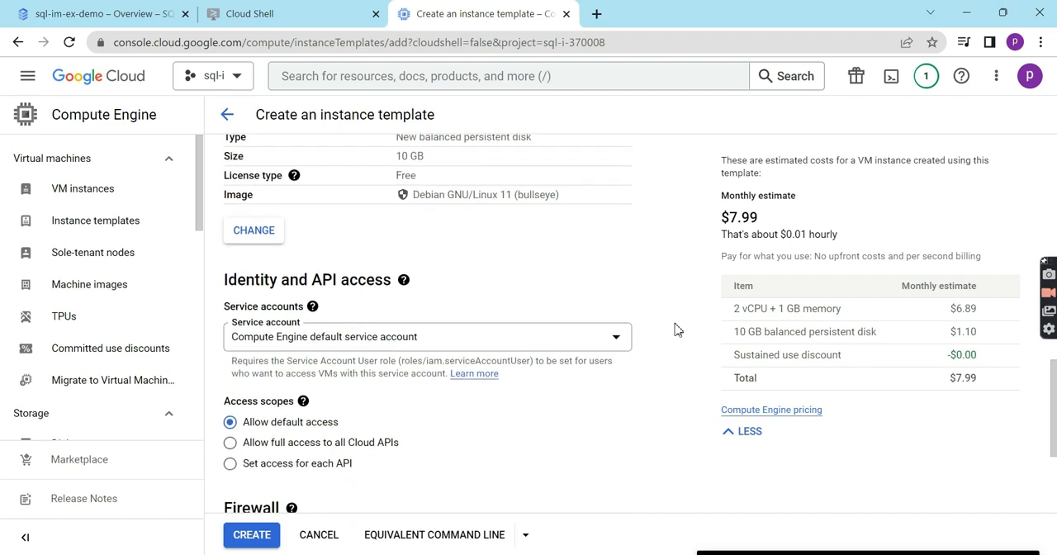
scroll(675, 329, "down", 1)
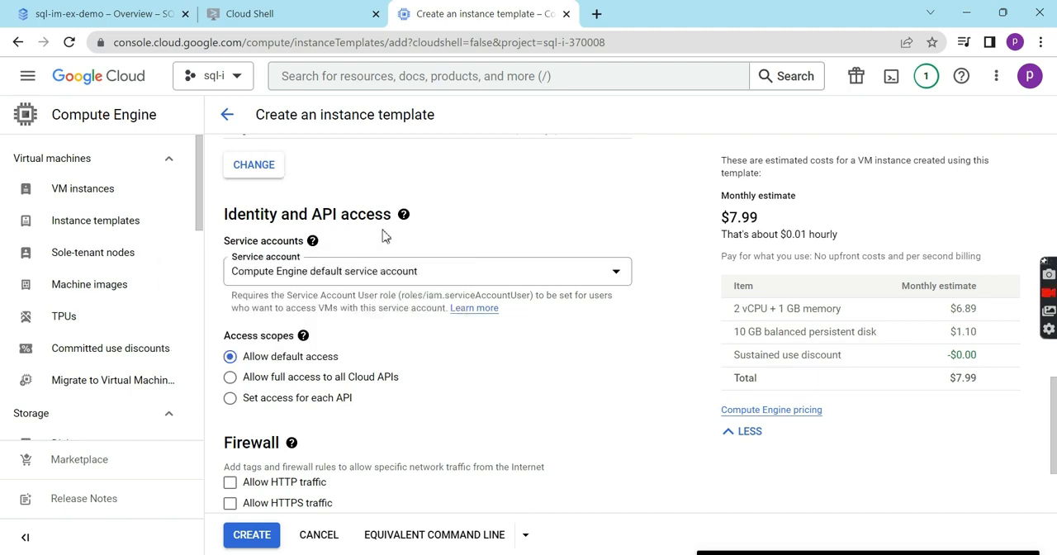
scroll(402, 237, "down", 1)
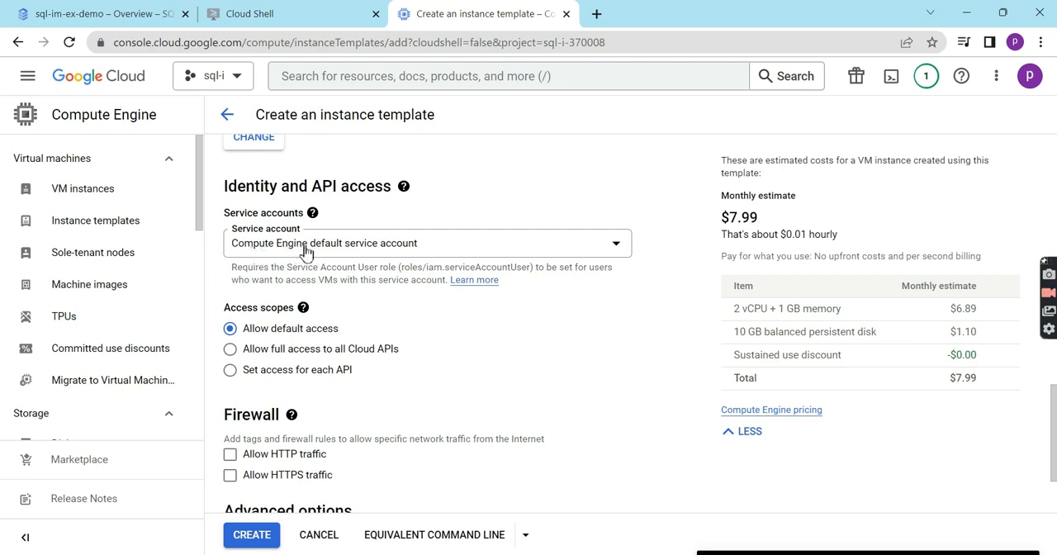
left_click(425, 250)
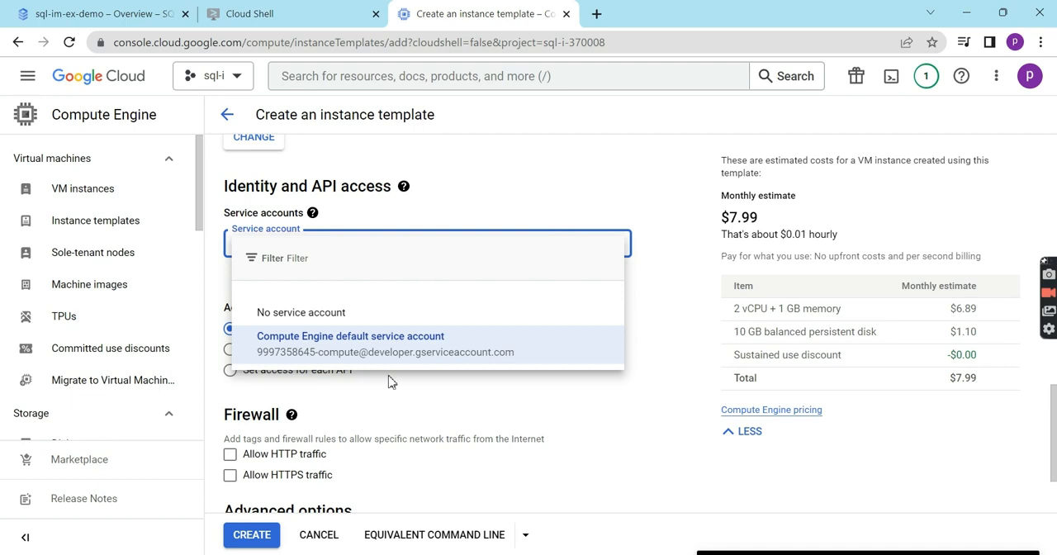
left_click(503, 386)
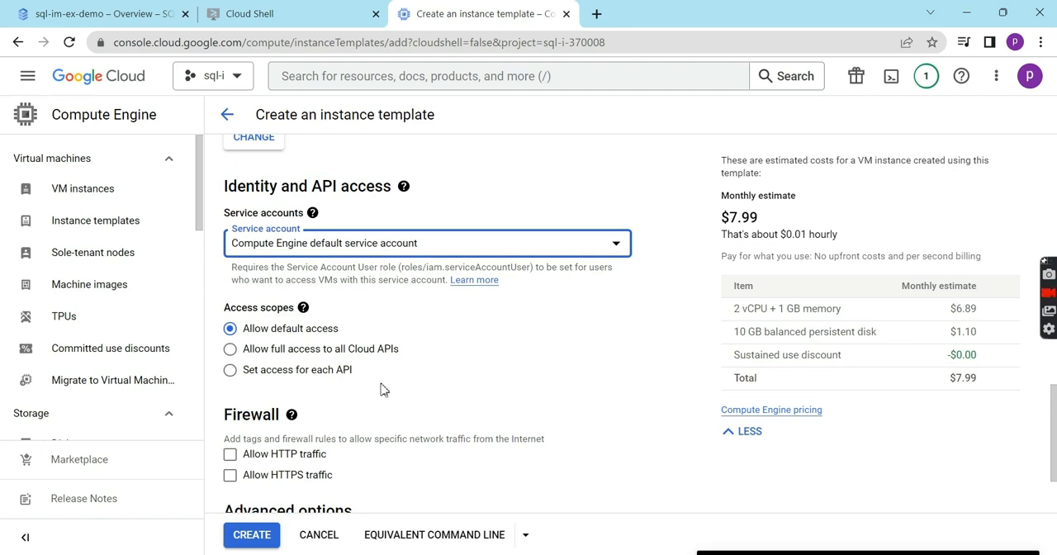
- Allow both HTTP and HTTPS traffic in the template's firewall settings
scroll(382, 390, "down", 1)
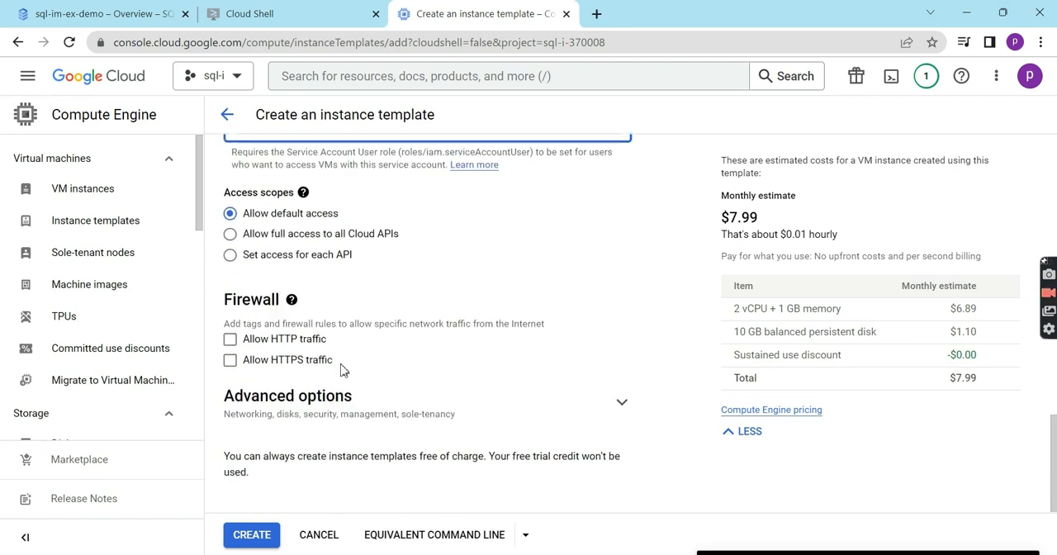
left_click(231, 345)
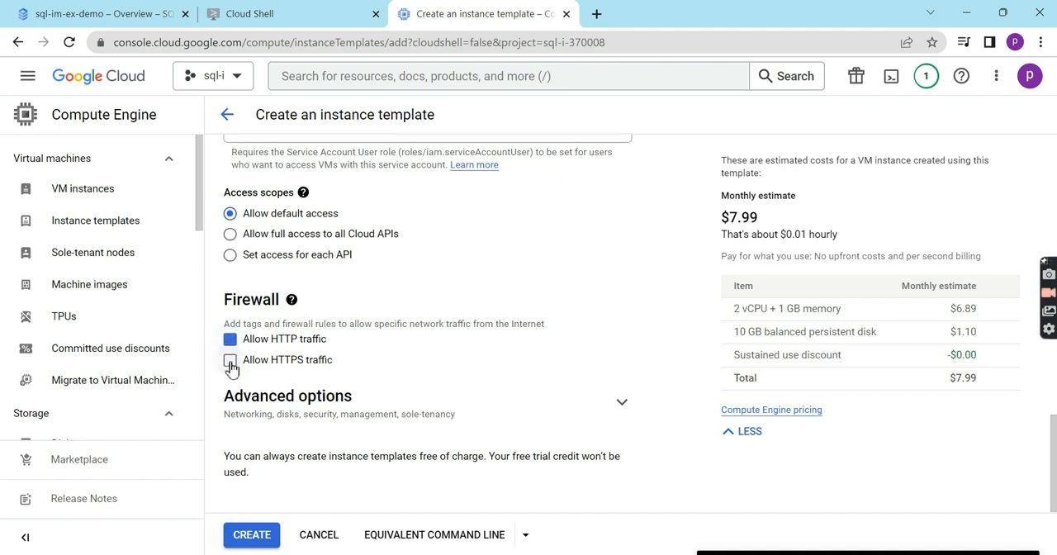
left_click(231, 364)
- In the template's advanced management options, set the VM provisioning model to Spot under the availability policies
left_click(621, 406)
scroll(427, 425, "down", 4)
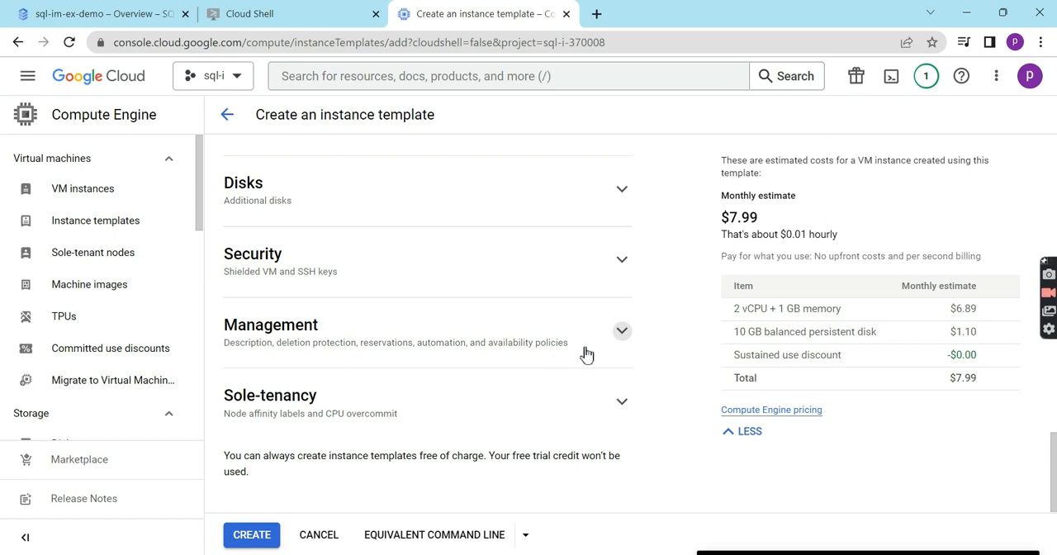
left_click(513, 355)
scroll(448, 351, "down", 5)
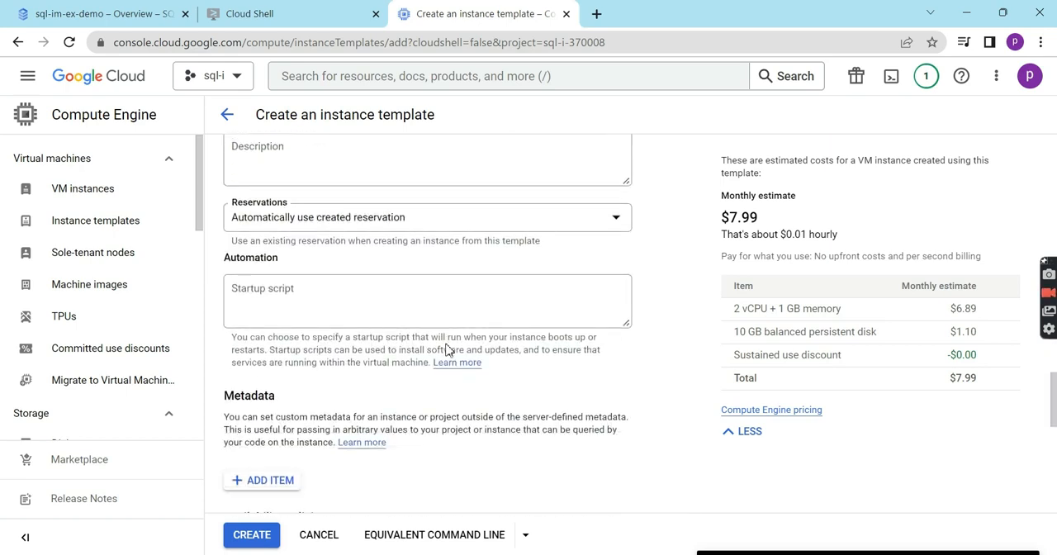
scroll(446, 348, "down", 3)
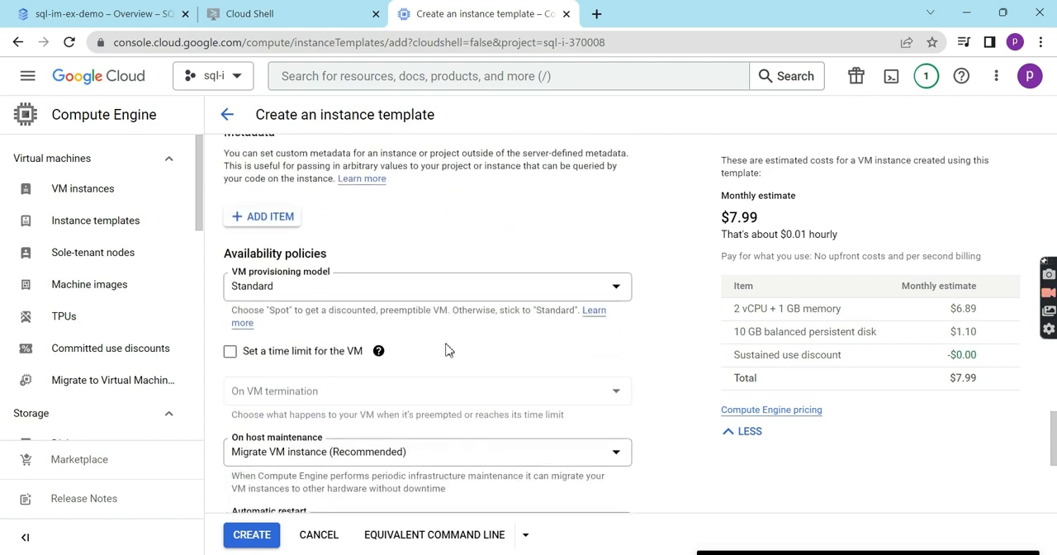
left_click(318, 257)
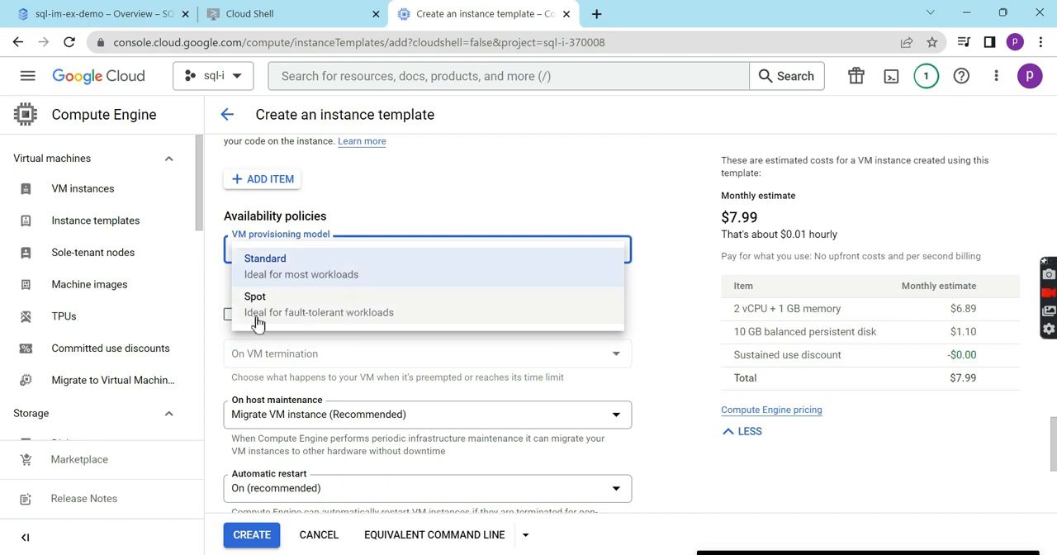
left_click(454, 314)
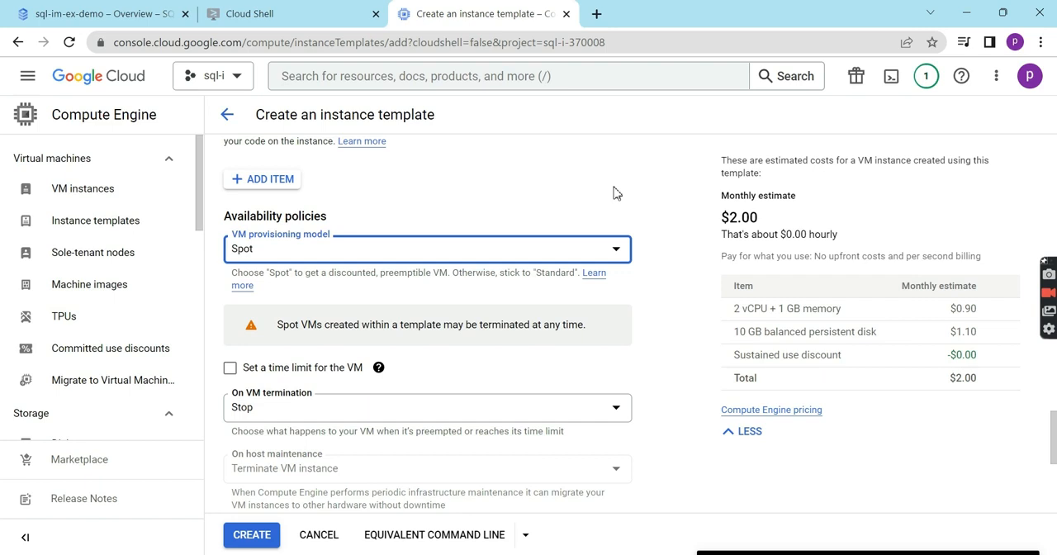
- Begin the template's startup script with the lines "!#bin/bash" and "apt update"
scroll(613, 192, "up", 3)
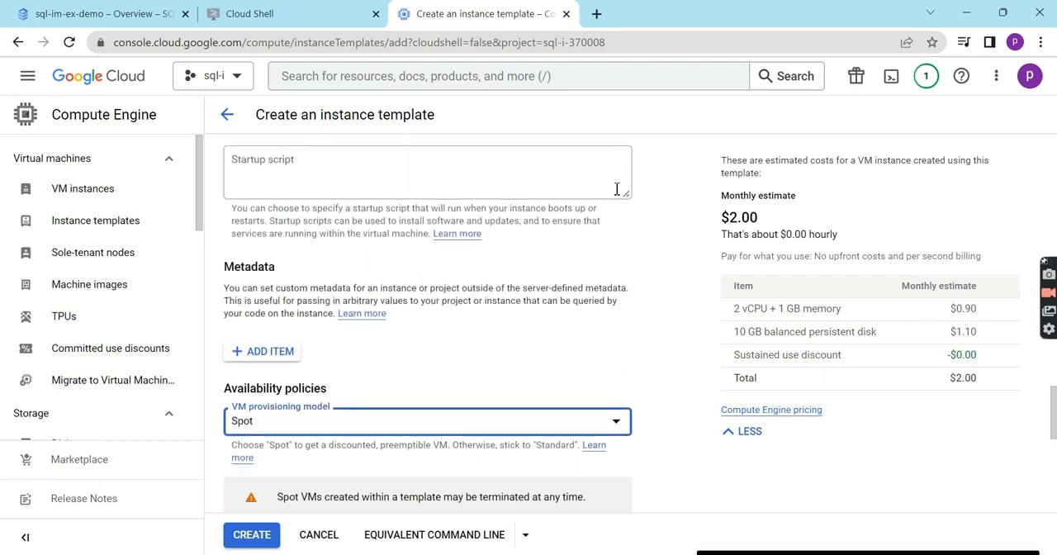
scroll(616, 189, "up", 2)
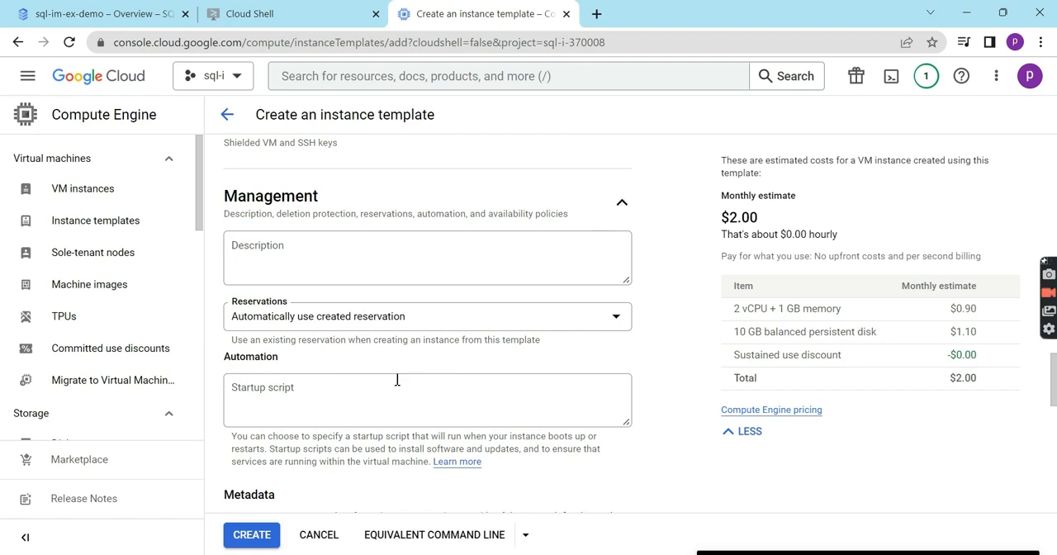
left_click(386, 390)
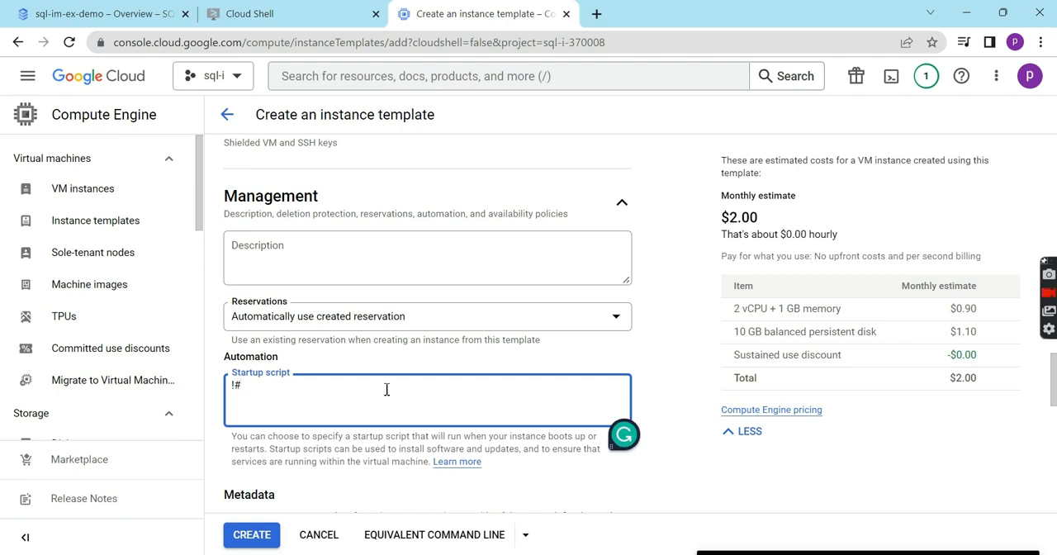
type("bin/bash")
key("Return")
scroll(386, 390, "down", 3)
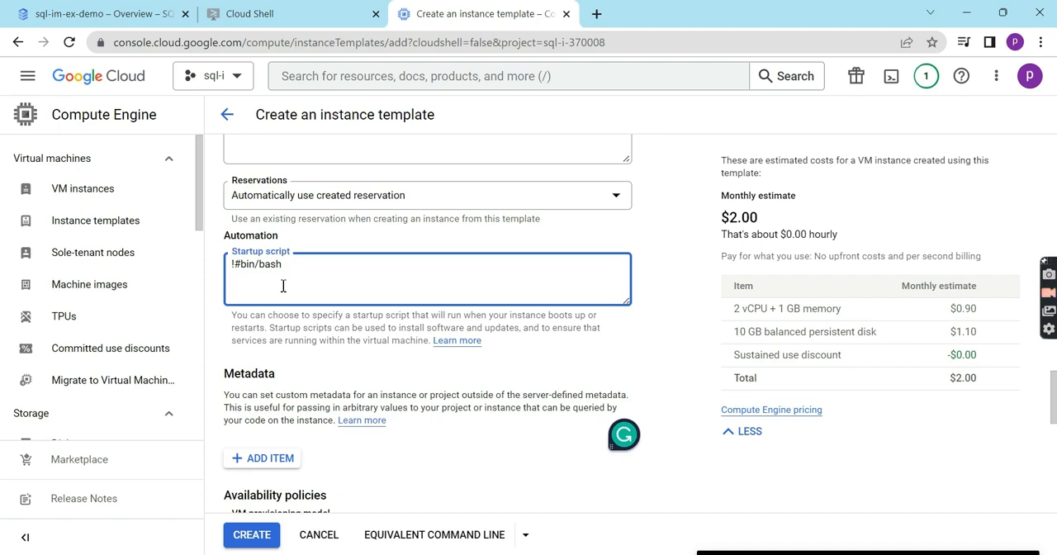
key("Return")
type("apt update apt")
- Add the line "sudo apt-get install apache2 -y" to the startup script
key("BackSpace")
key("BackSpace")
key("BackSpace")
key("BackSpace")
type("sudo")
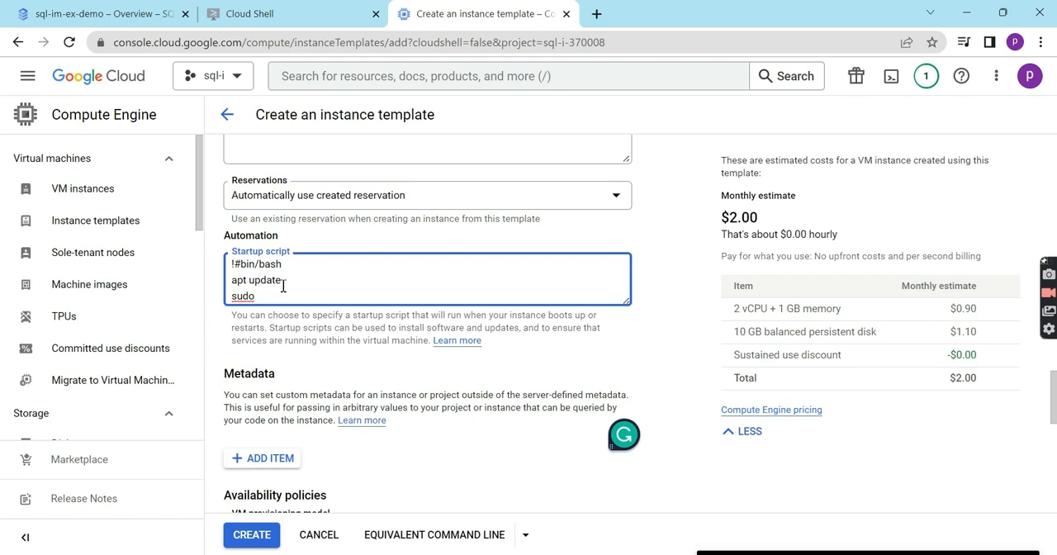
type(" apt-get instl")
key("BackSpace")
type("al")
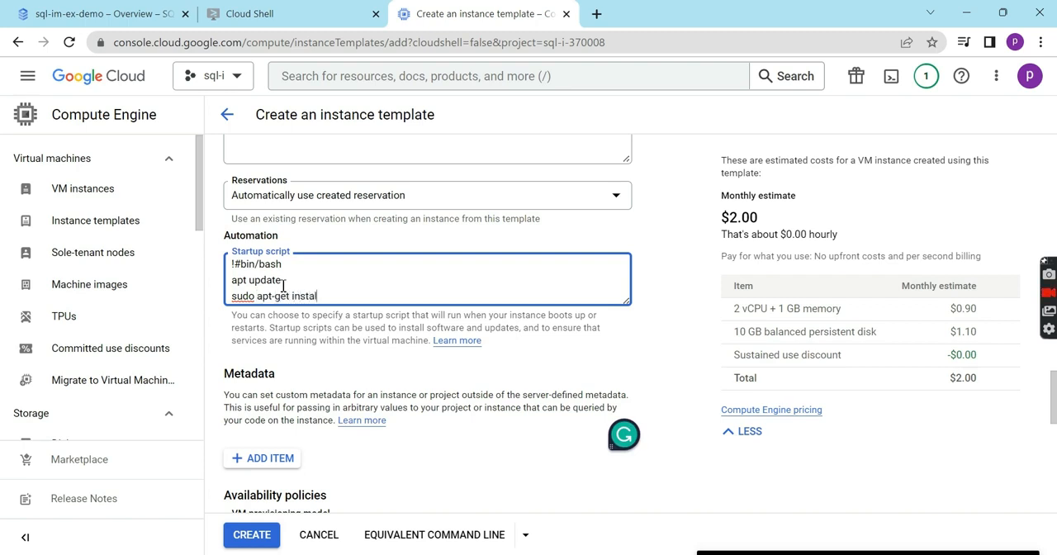
type("l apache2 -y")
left_click(548, 357)
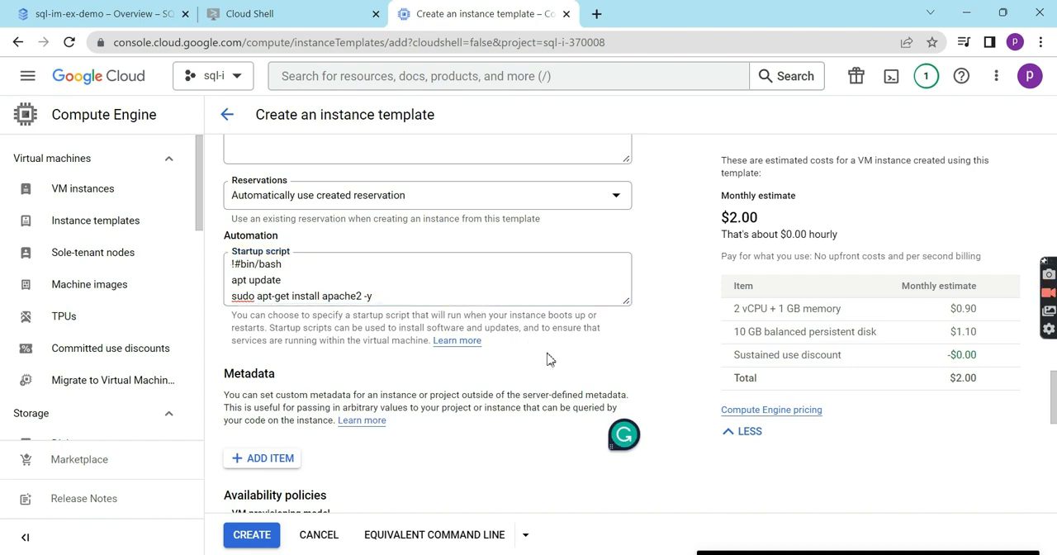
- Create the webserver instance template and create a VM from it
scroll(548, 357, "down", 9)
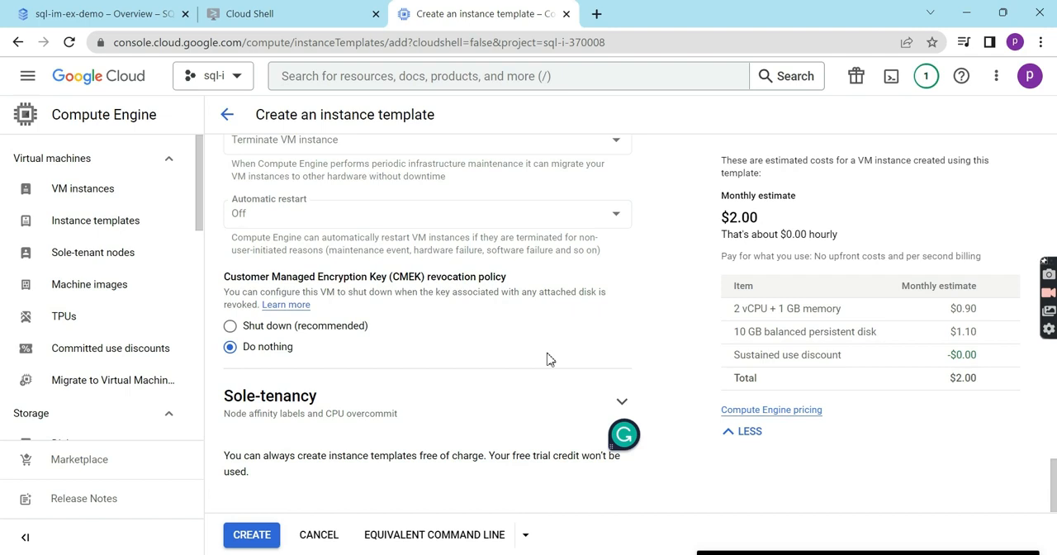
left_click(252, 535)
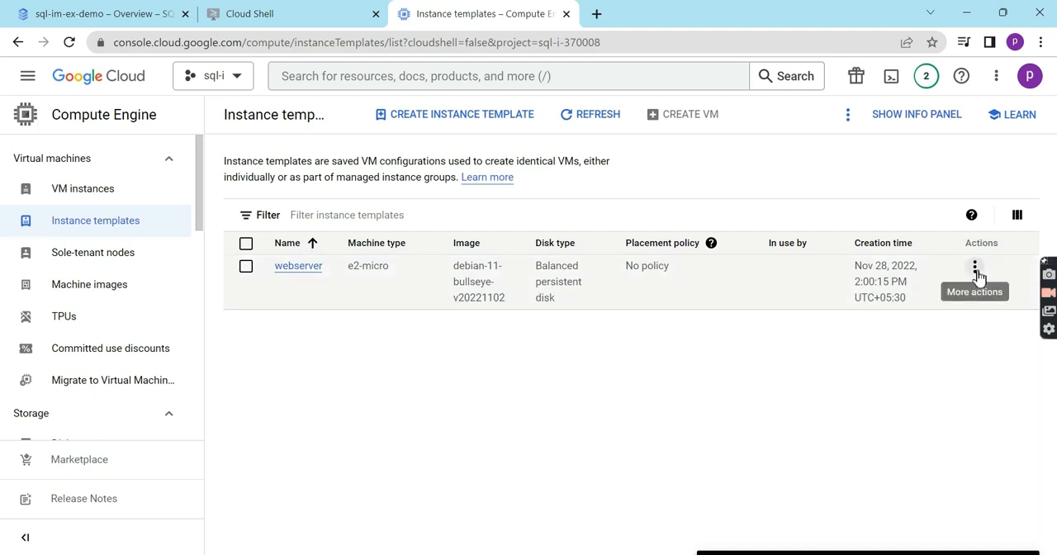
left_click(974, 269)
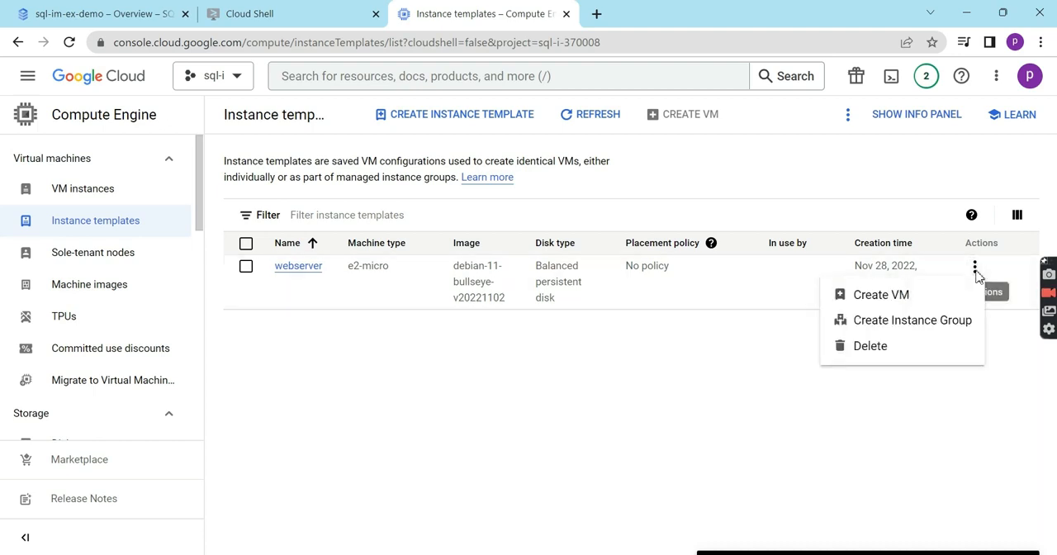
left_click(879, 301)
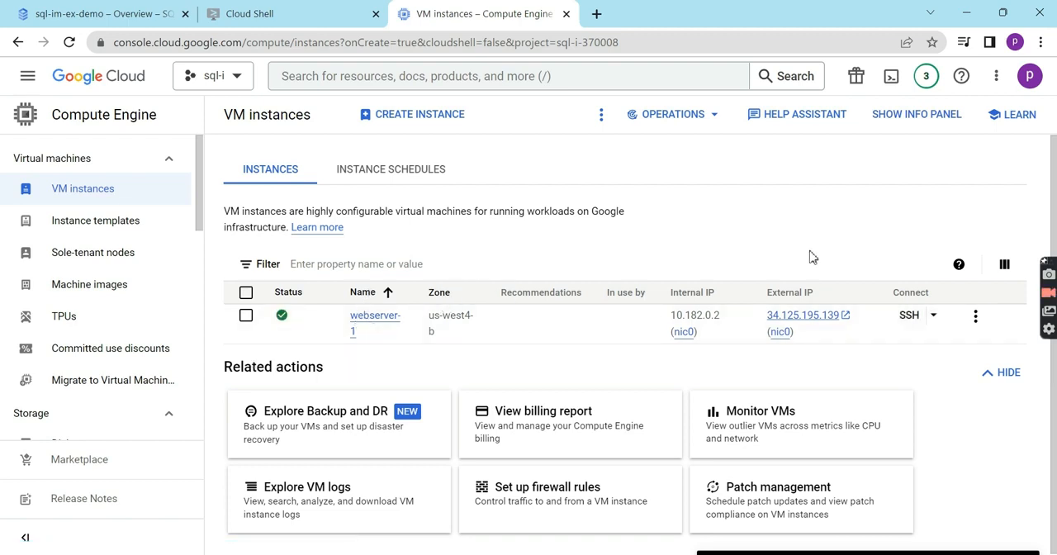
- Open the webserver-1 VM's external IP in the browser, using http instead of https in its address
left_click(790, 322)
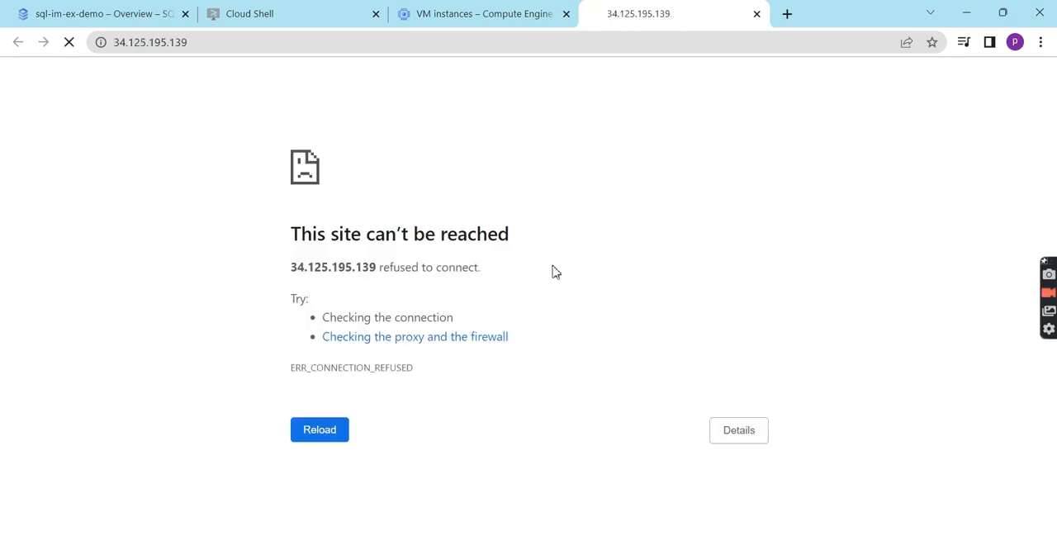
left_click(120, 42)
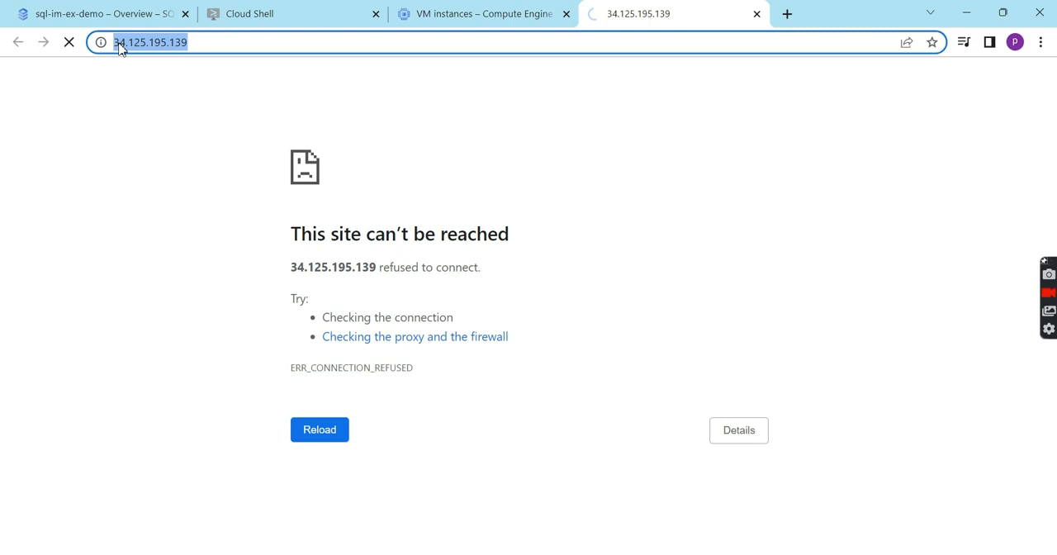
left_click(121, 43)
left_click(140, 44)
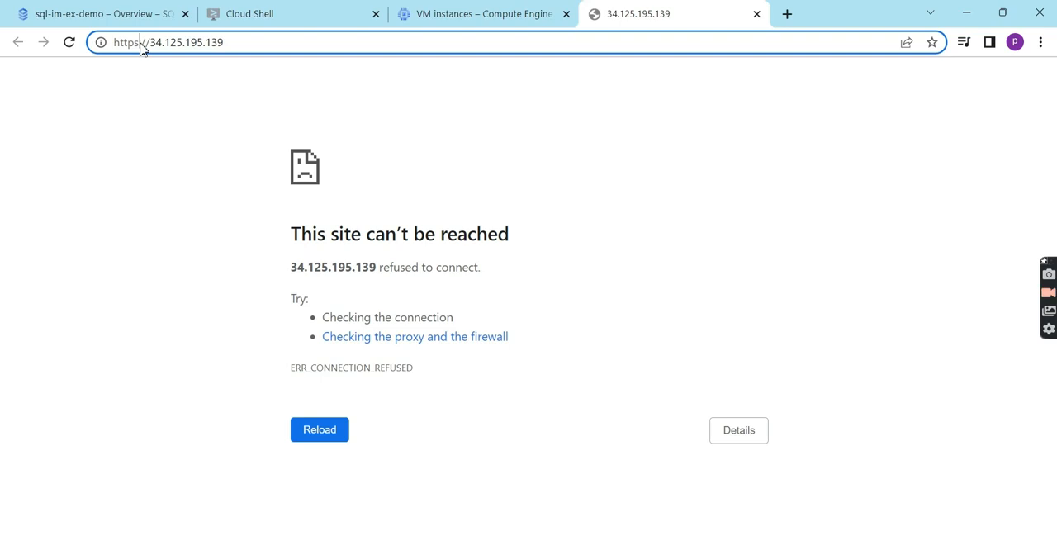
key("BackSpace")
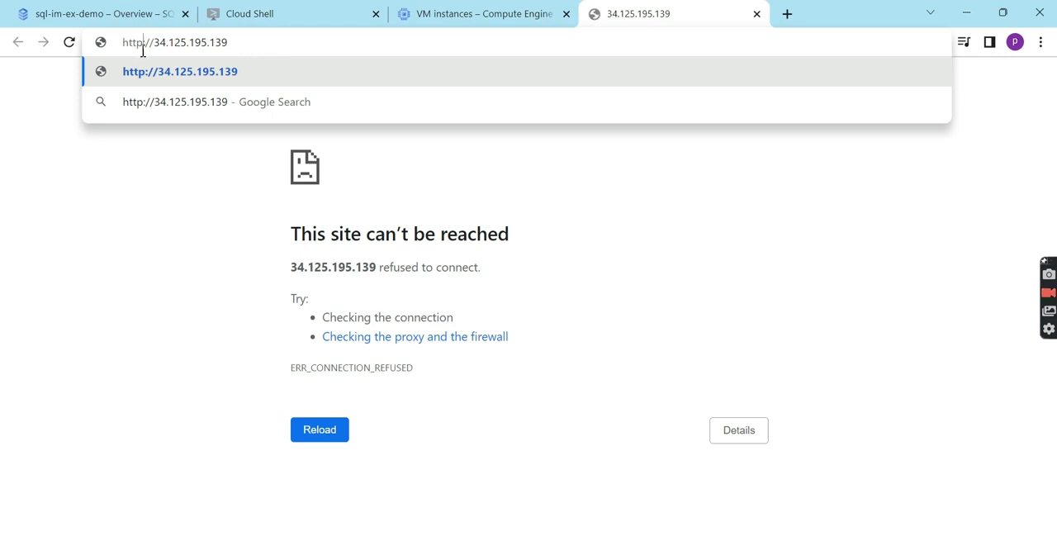
key("Return")
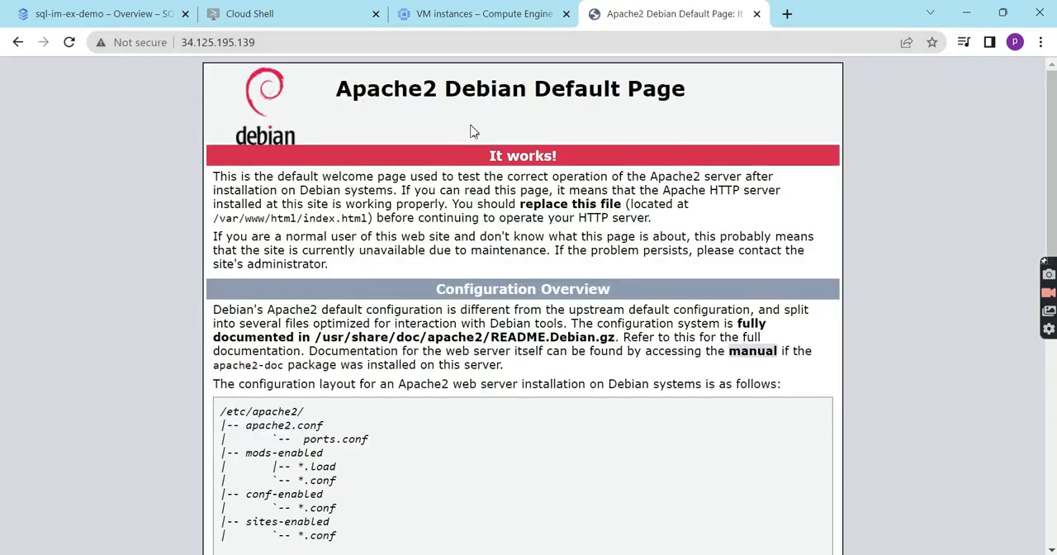
- Look through the Apache2 Debian default page and copy the file path /var/www/html/index.html from its text
scroll(338, 345, "down", 5)
scroll(341, 345, "up", 5)
scroll(491, 369, "down", 6)
scroll(491, 369, "up", 6)
left_click_drag(215, 219, 369, 219)
key("ctrl+c")
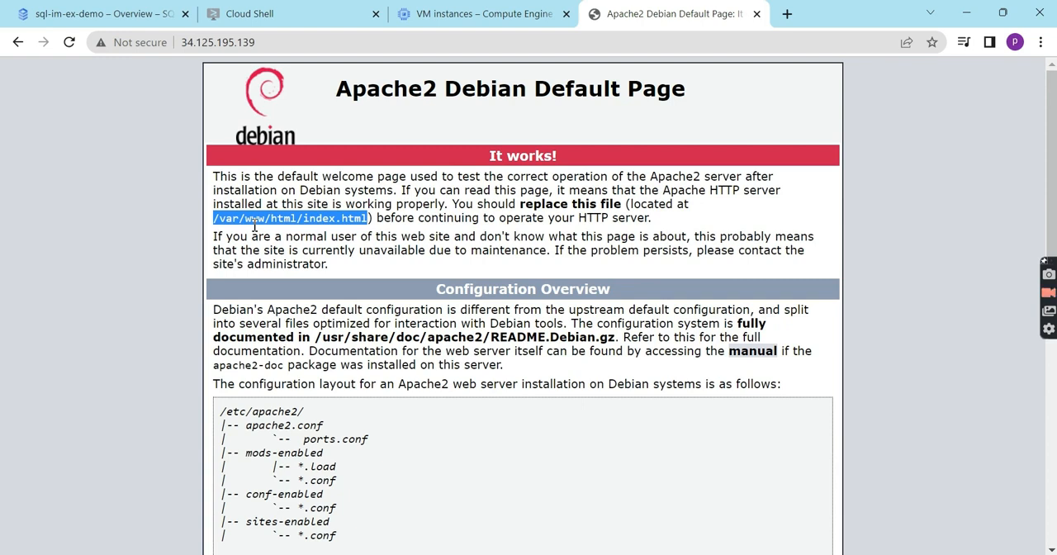
- Return to the VM instances list and open a maximized SSH-in-browser session to webserver-1
left_click(496, 12)
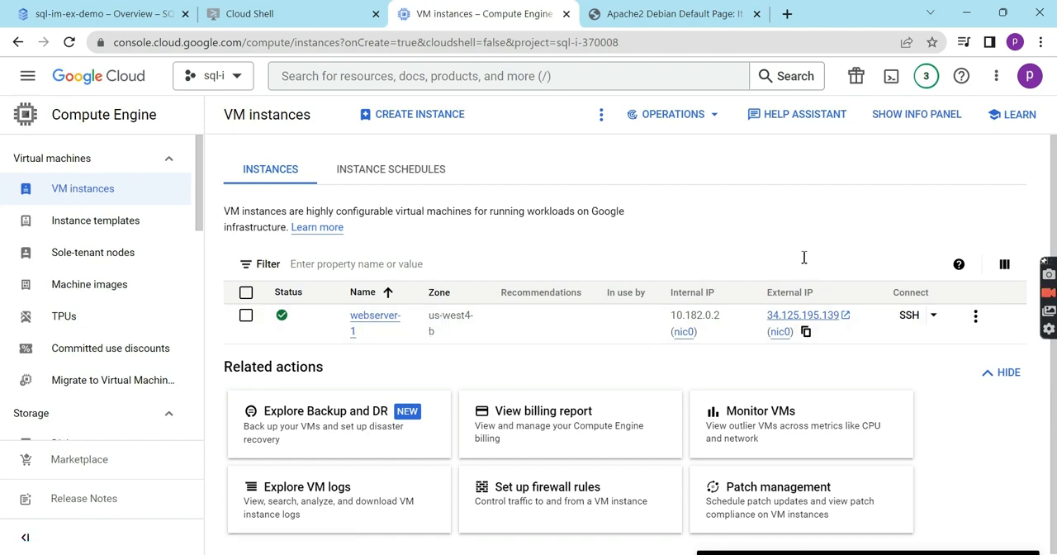
left_click(914, 324)
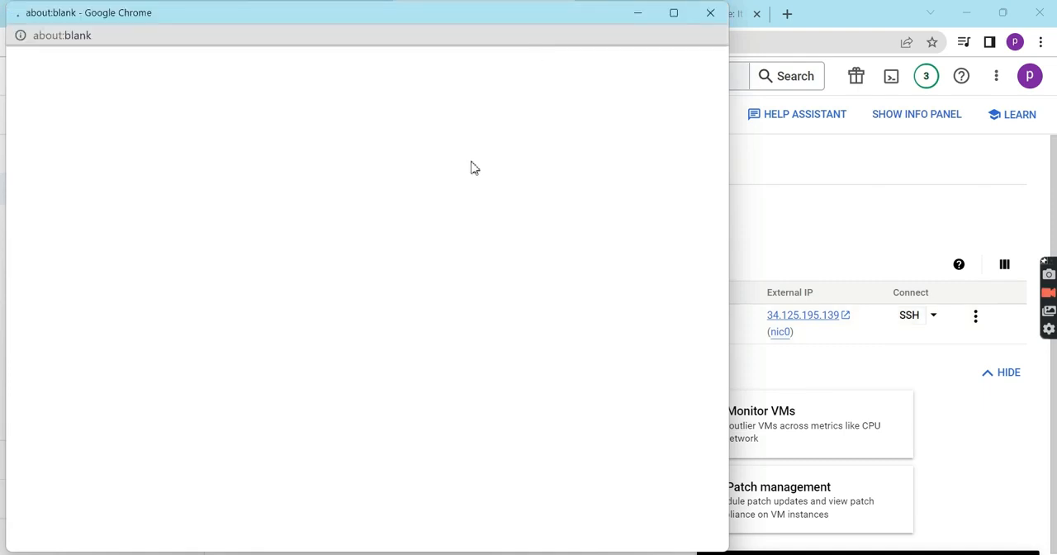
left_click(673, 13)
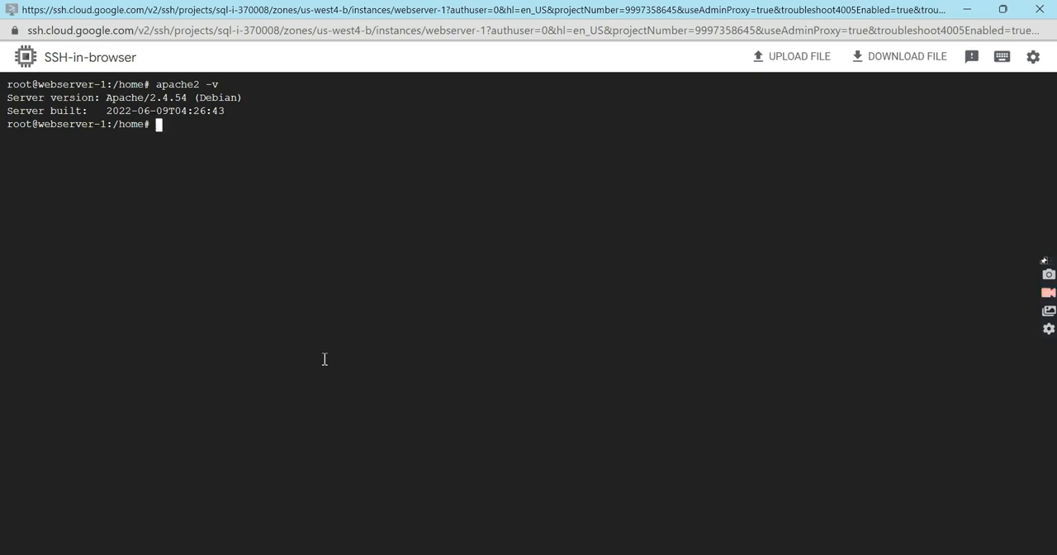
- Open /var/www/html/index.html in the vi editor
type("vi")
key("ctrl+v")
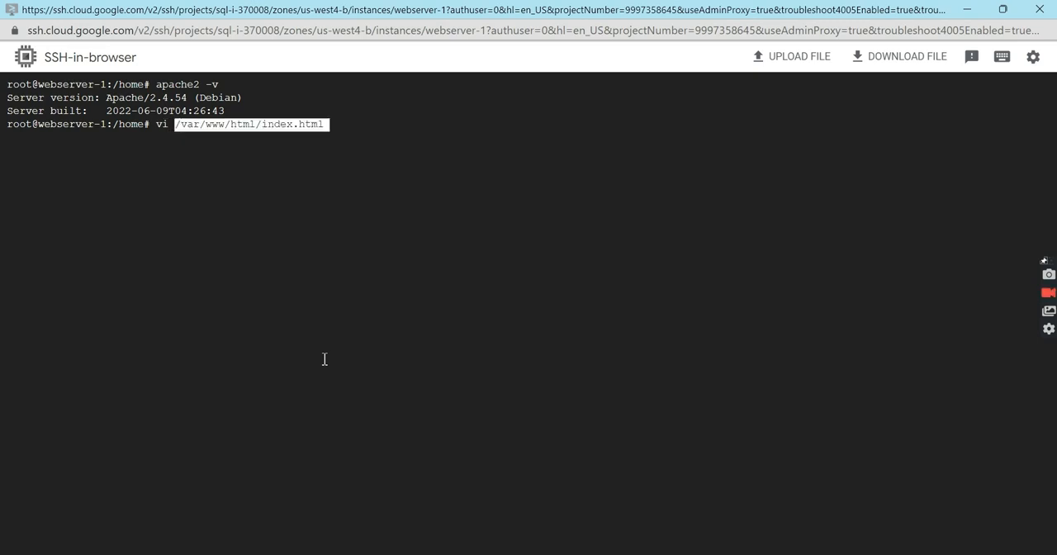
key("Right")
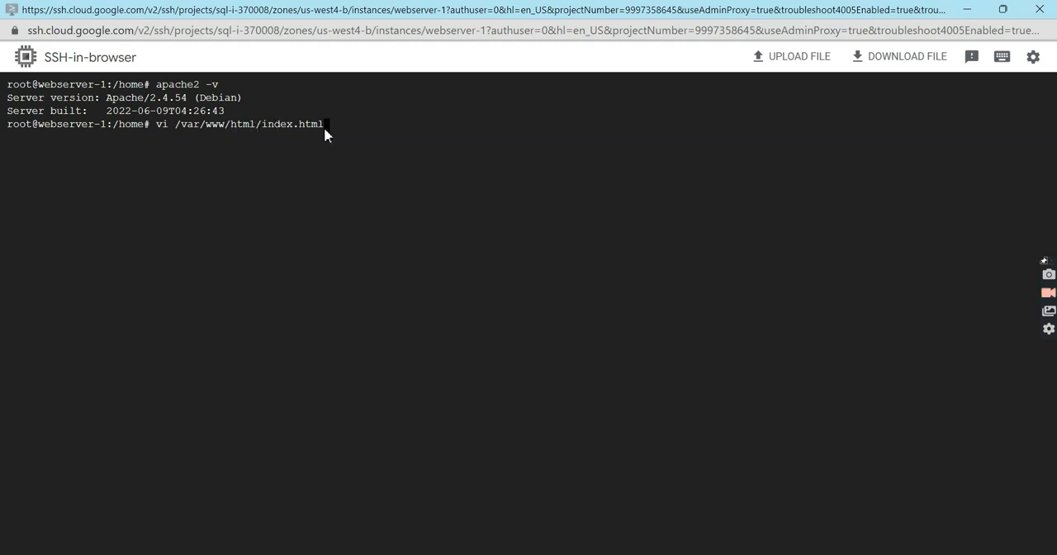
key("Return")
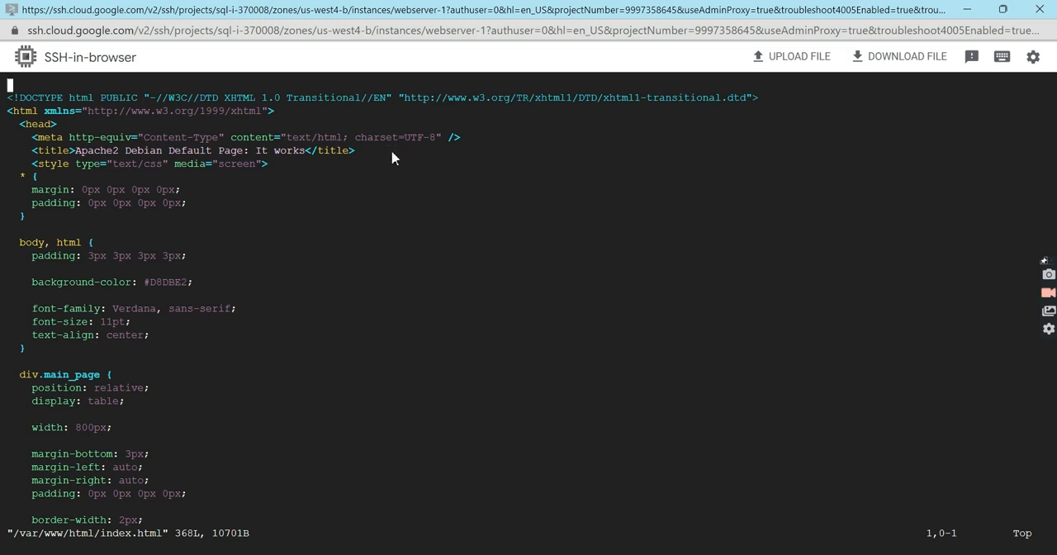
- Compare the Apache2 default page in the browser with its source in the SSH session
left_click(966, 9)
left_click(693, 20)
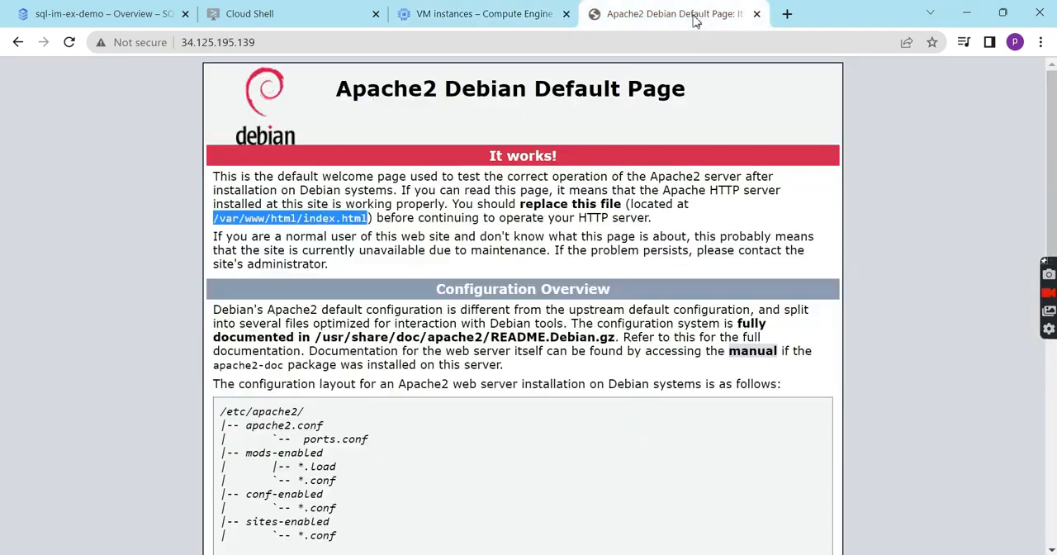
left_click(425, 444)
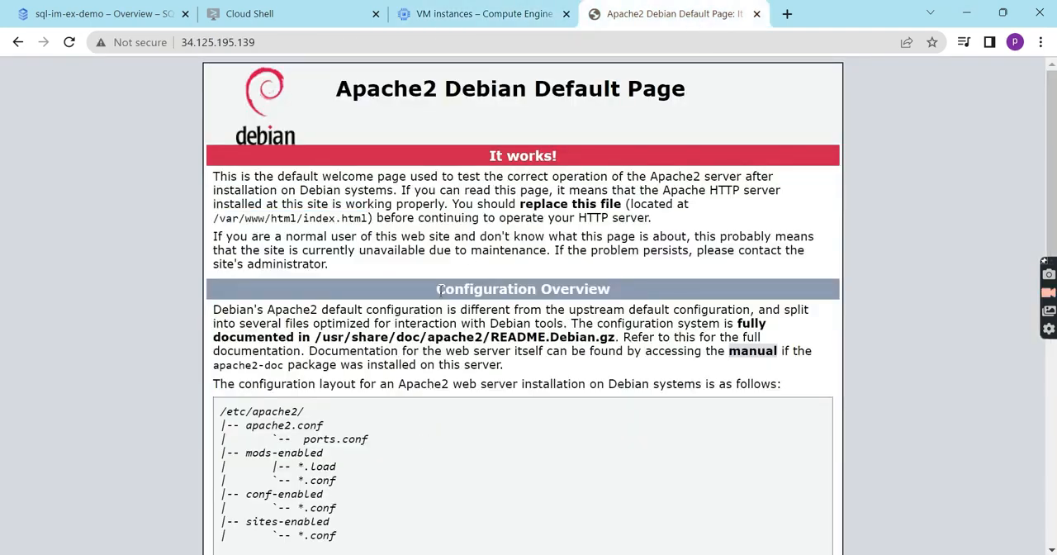
scroll(541, 434, "down", 3)
scroll(542, 434, "up", 3)
left_click(790, 538)
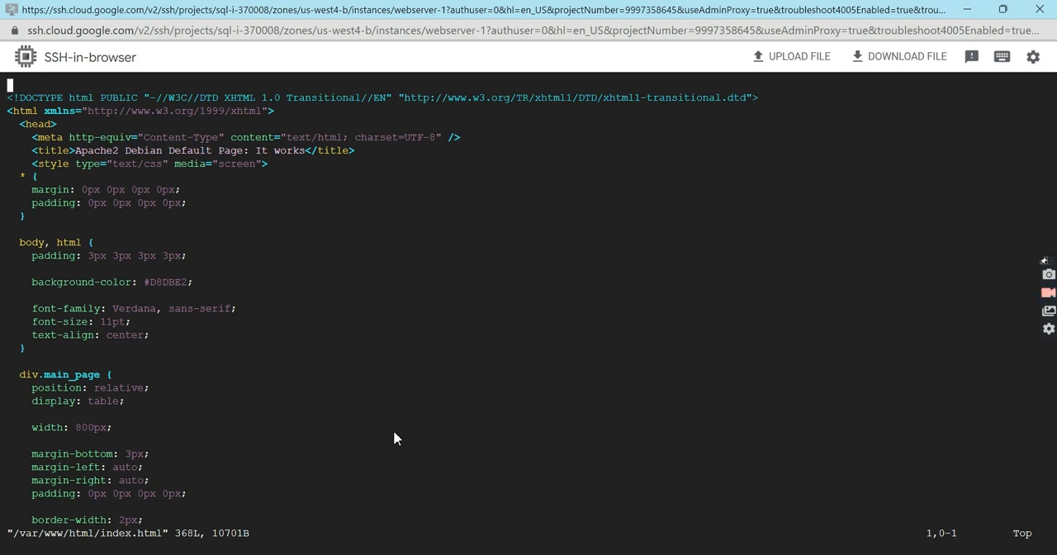
- Quit vi without saving index.html
type(":q")
key("Escape")
key("Escape")
type(":q!")
key("Return")
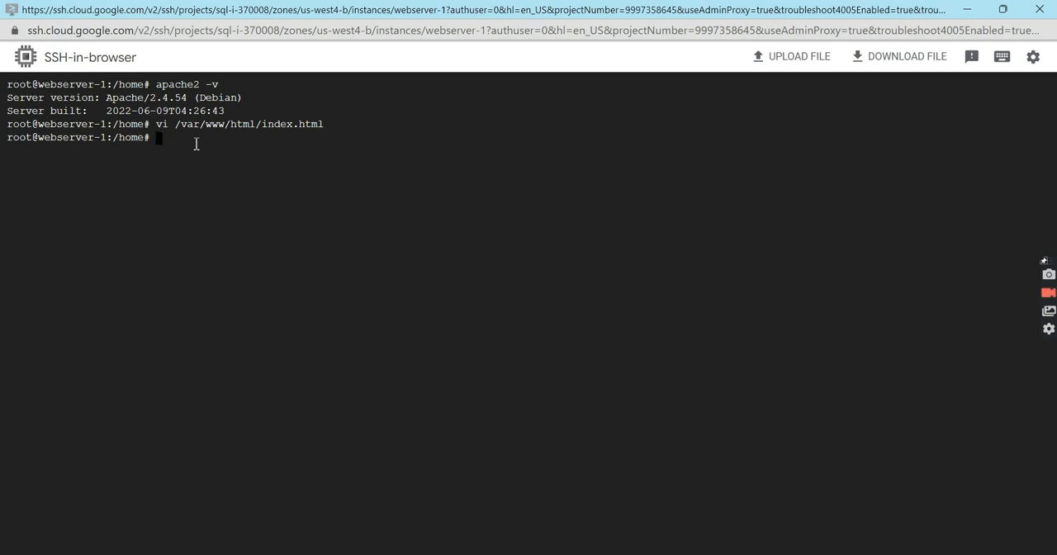
- Change to the /var/www/html/ directory and list its files
type("cd")
key("ctrl+v")
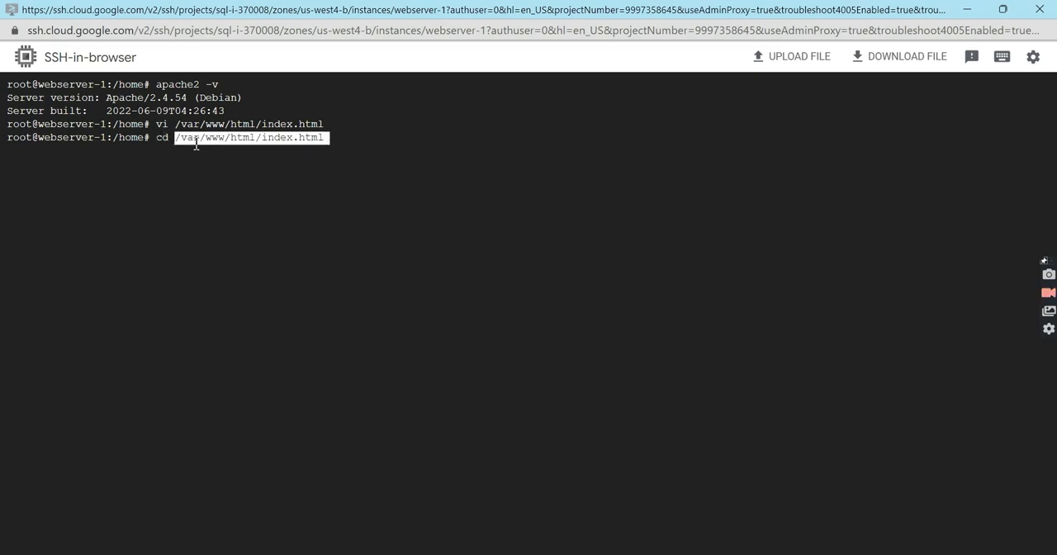
type("\\")
key("BackSpace")
key("BackSpace")
key("BackSpace")
key("BackSpace")
key("BackSpace")
key("BackSpace")
key("BackSpace")
key("BackSpace")
key("BackSpace")
key("BackSpace")
key("BackSpace")
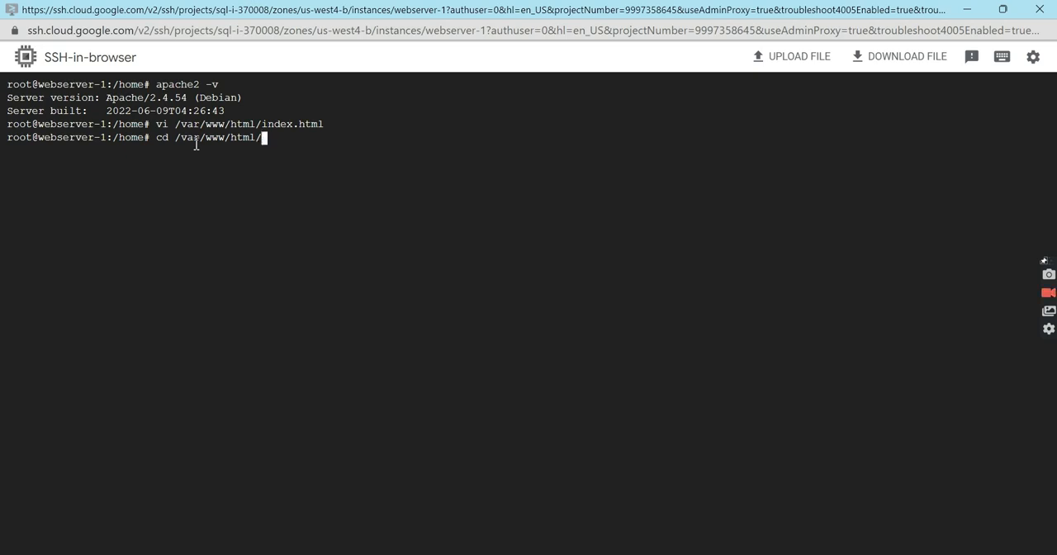
key("Return")
type("ls")
key("Return")
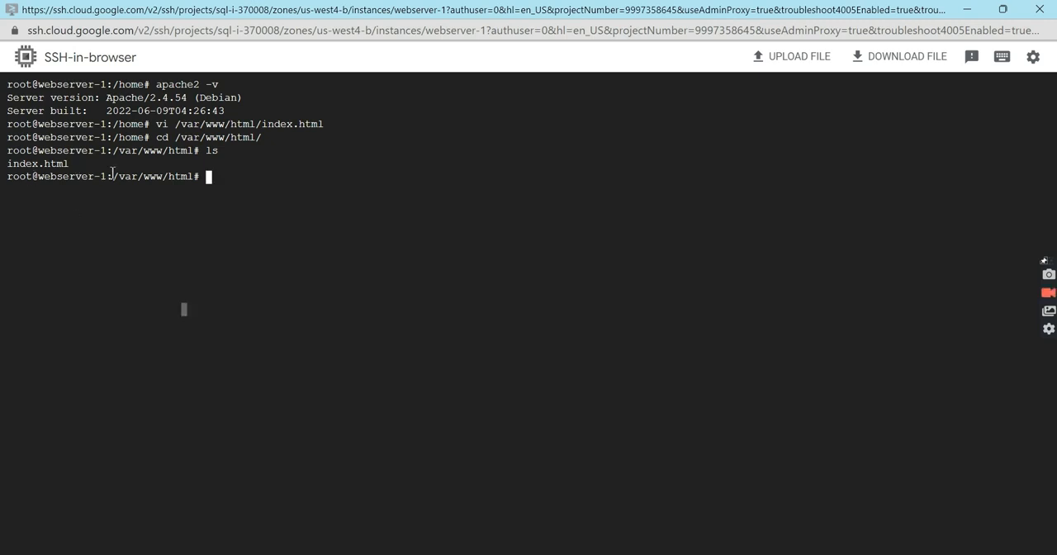
double_click(234, 185)
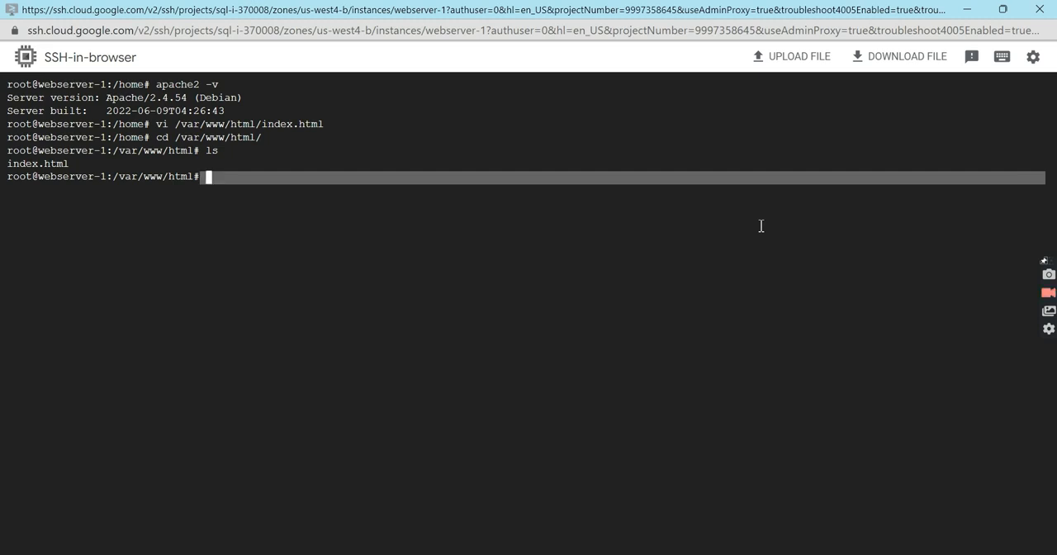
left_click(757, 299)
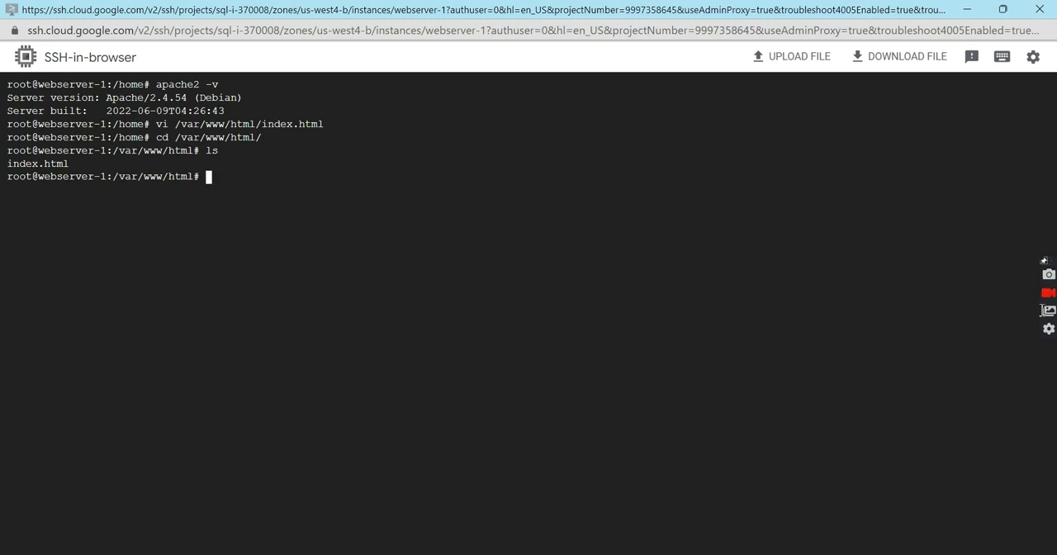